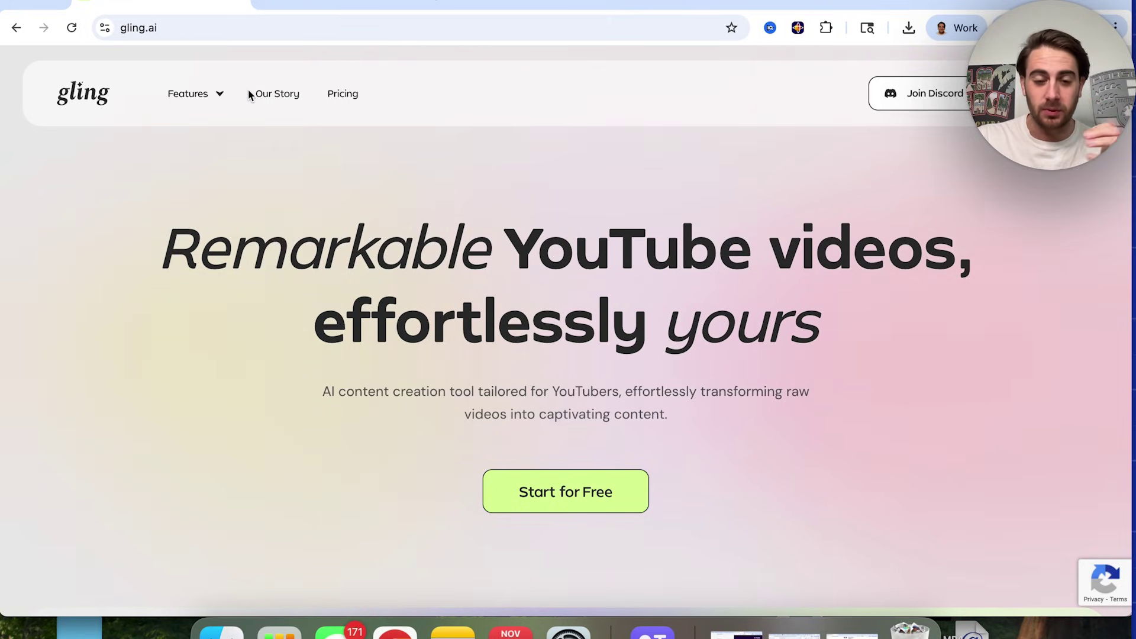
- Select all nine Pro Thumbnails clips in the drive-download folder and upload them
{"action": "left_click", "coordinate": [550, 503]}
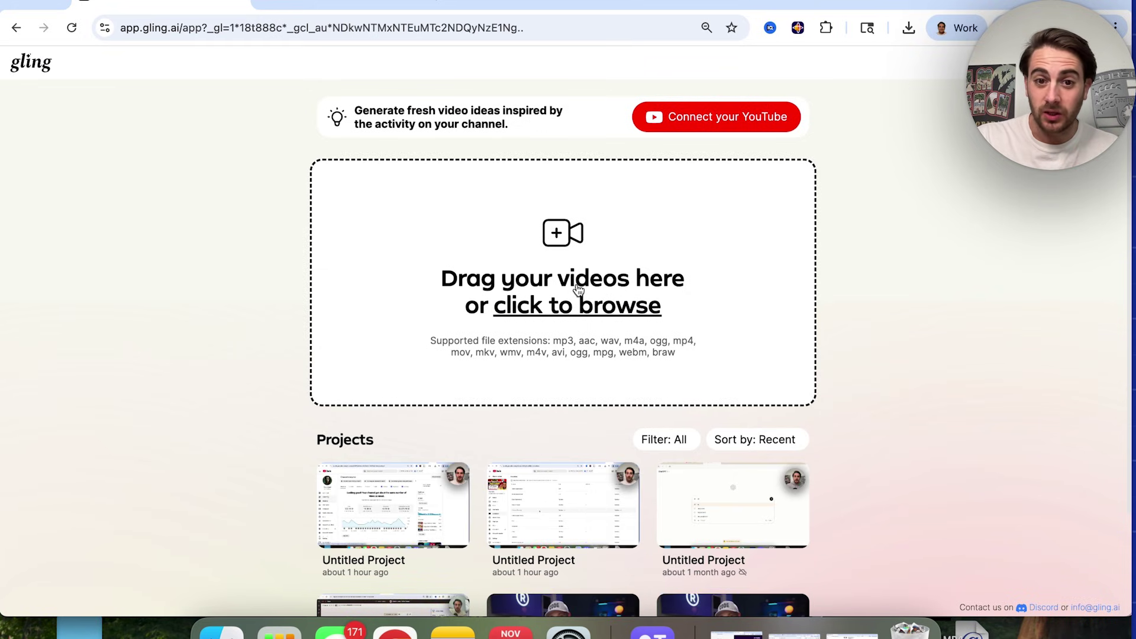
{"action": "left_click", "coordinate": [578, 289]}
{"action": "double_click", "coordinate": [451, 227]}
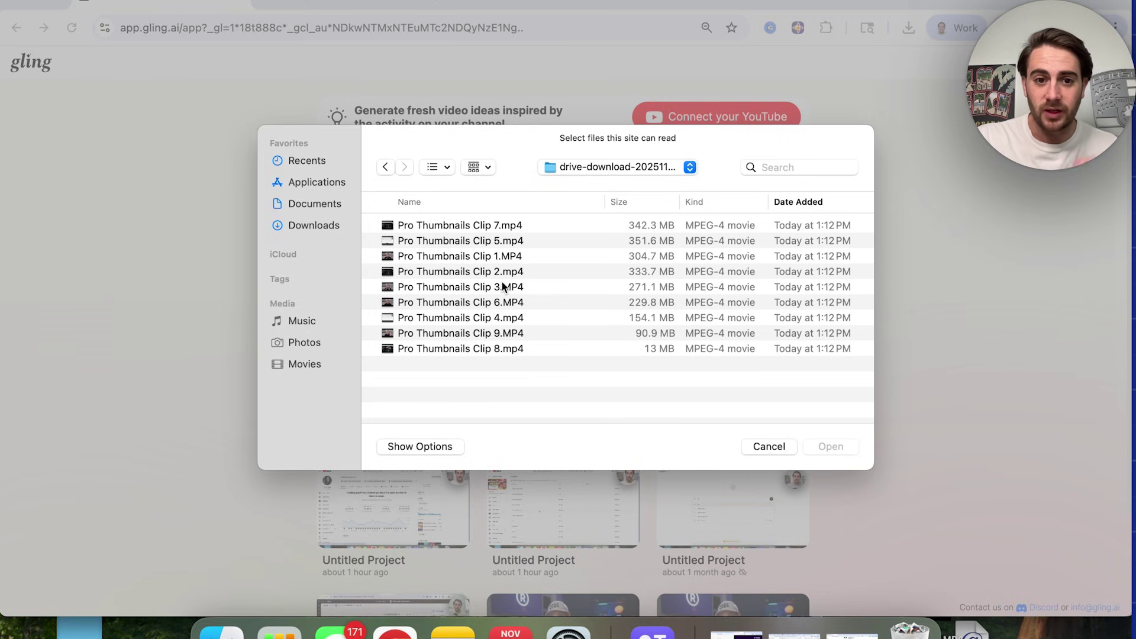
{"action": "left_click", "coordinate": [503, 286]}
{"action": "key", "text": "super+a"}
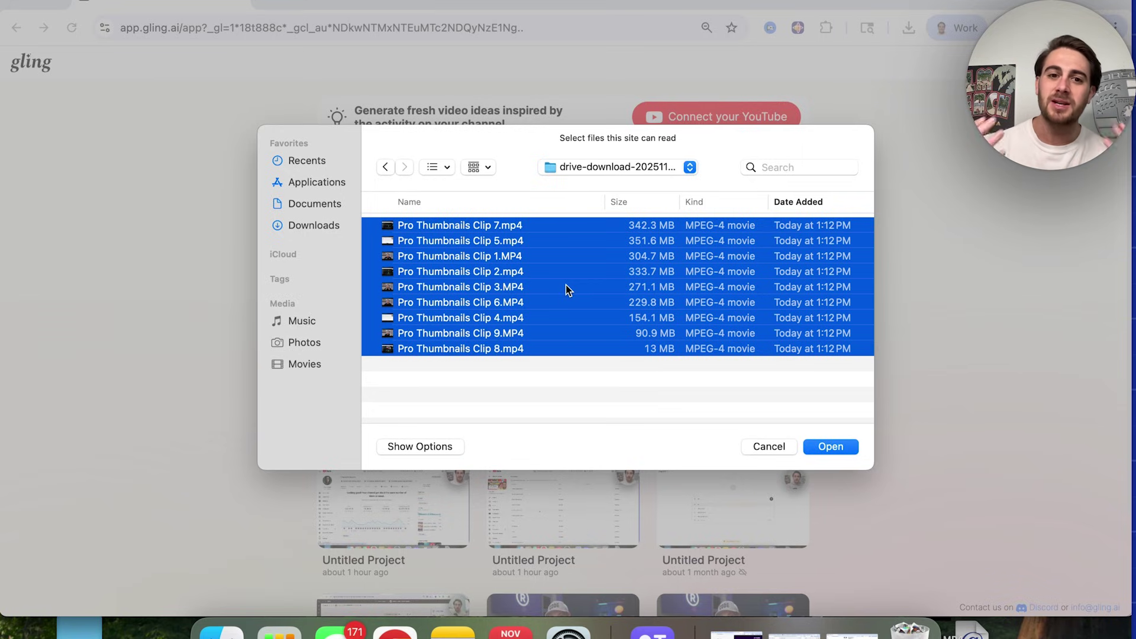
{"action": "left_click", "coordinate": [831, 447]}
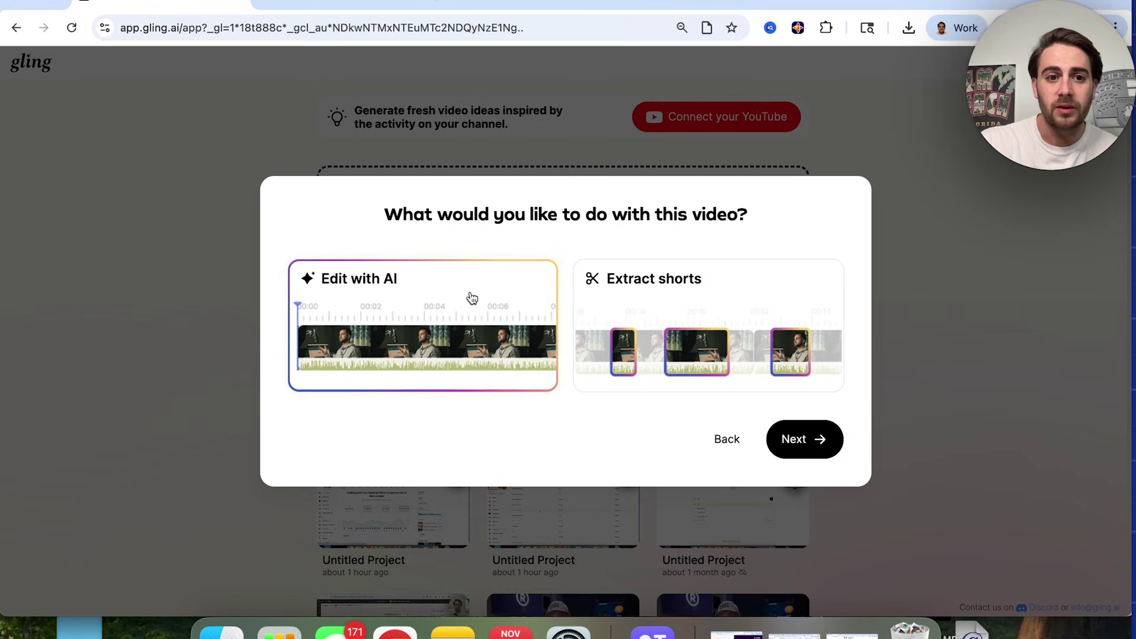
- Choose Edit with AI and move Clip 1 and the early clips to the top of the list
{"action": "left_click", "coordinate": [789, 445]}
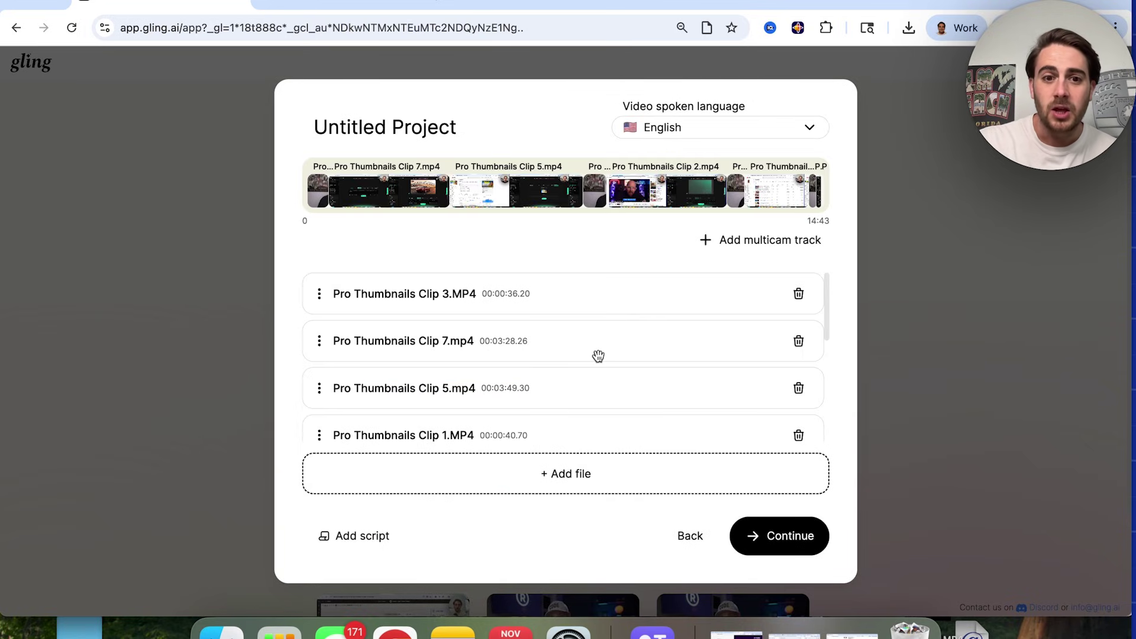
{"action": "scroll", "coordinate": [598, 356], "scroll_direction": "down", "scroll_amount": 5}
{"action": "scroll", "coordinate": [598, 355], "scroll_direction": "up", "scroll_amount": 5}
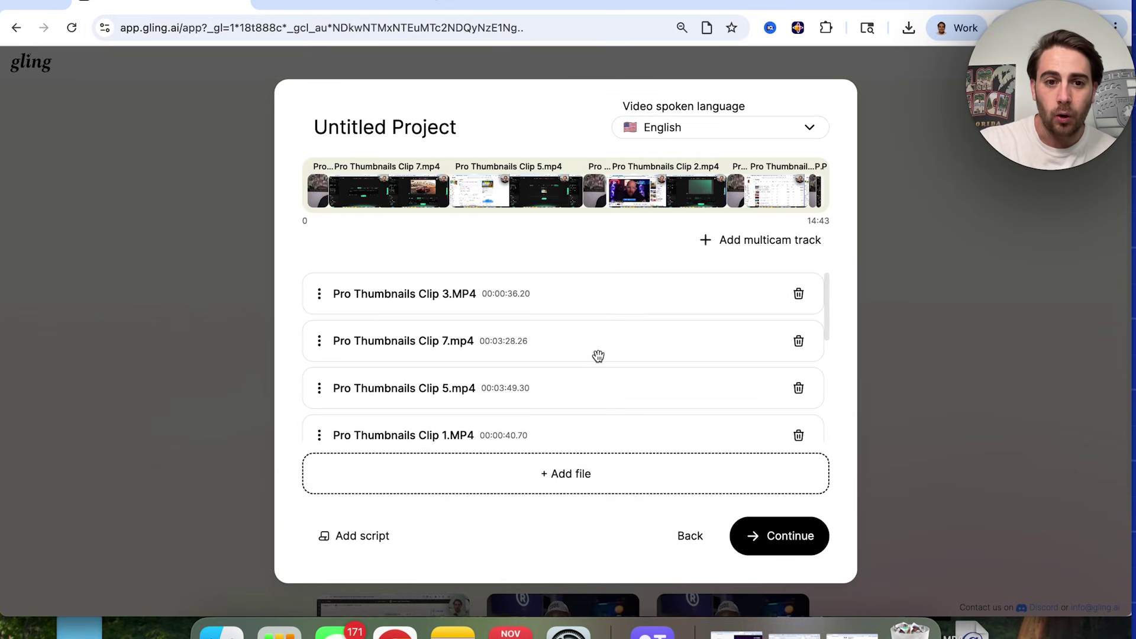
{"action": "scroll", "coordinate": [483, 349], "scroll_direction": "down", "scroll_amount": 2}
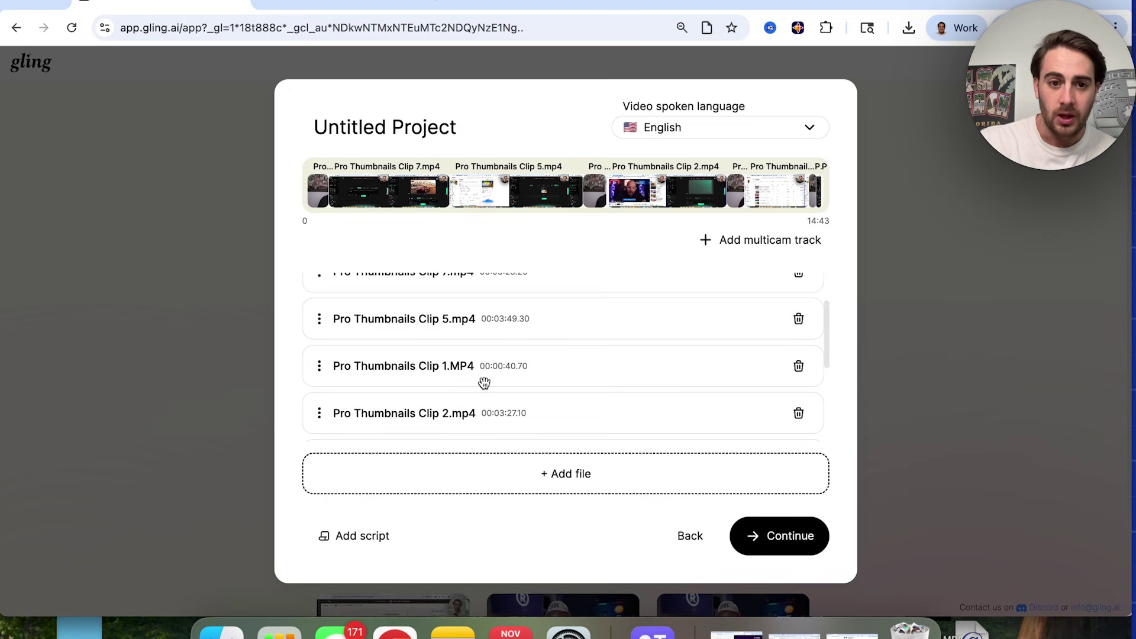
{"action": "left_click_drag", "start_coordinate": [479, 368], "coordinate": [474, 299]}
{"action": "scroll", "coordinate": [471, 373], "scroll_direction": "down", "scroll_amount": 2}
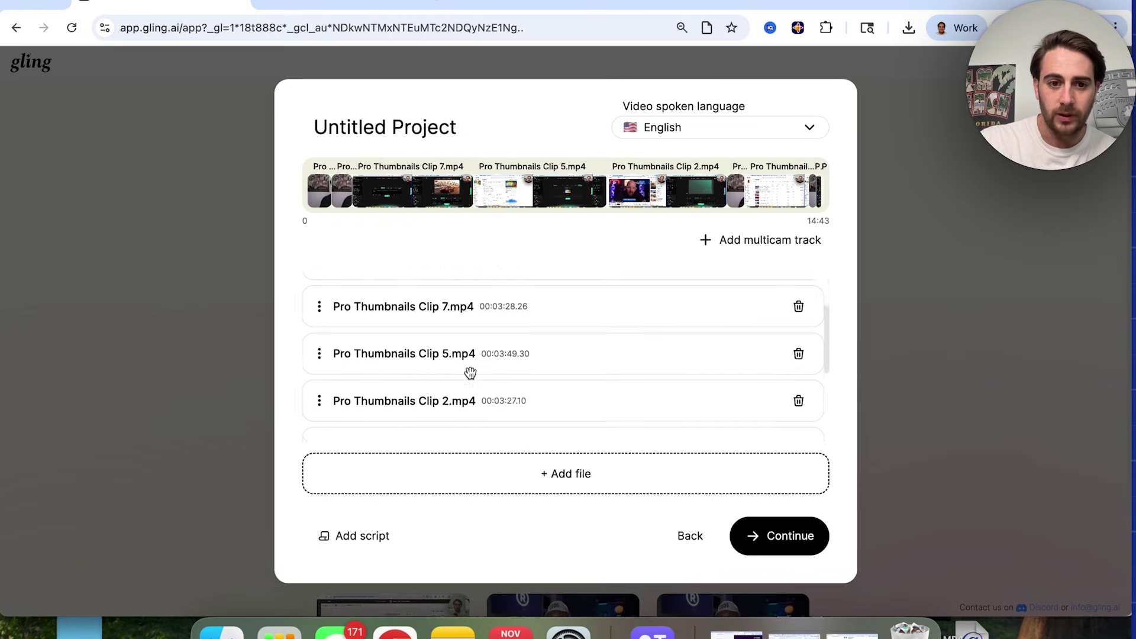
{"action": "left_click_drag", "start_coordinate": [457, 405], "coordinate": [458, 297]}
{"action": "scroll", "coordinate": [458, 296], "scroll_direction": "up", "scroll_amount": 2}
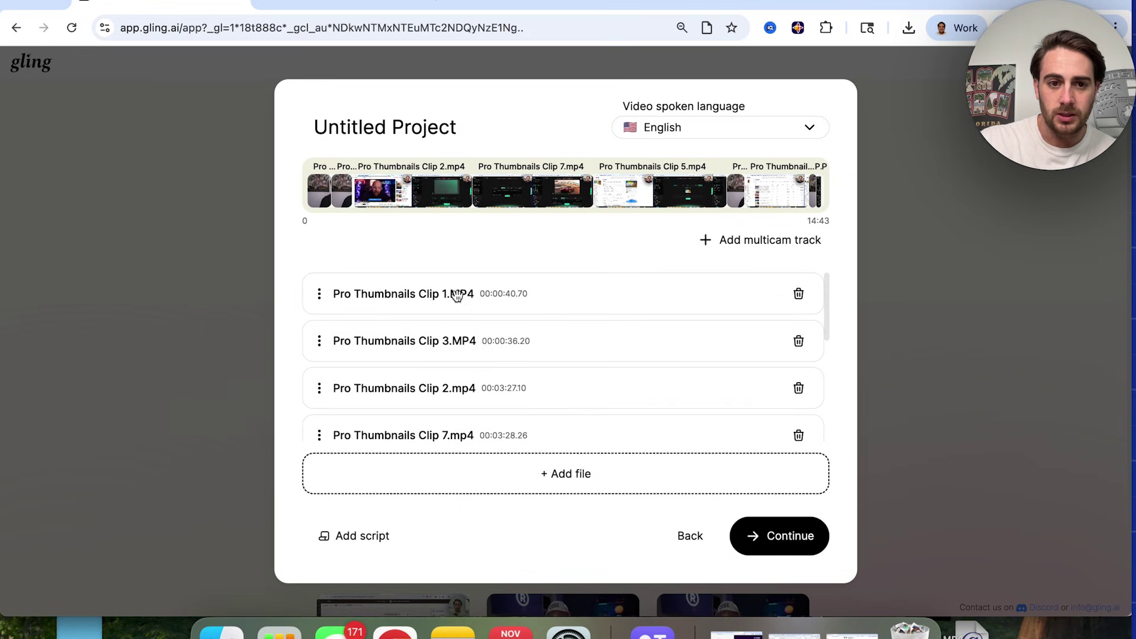
{"action": "left_click_drag", "start_coordinate": [448, 388], "coordinate": [453, 333]}
{"action": "scroll", "coordinate": [457, 393], "scroll_direction": "down", "scroll_amount": 3}
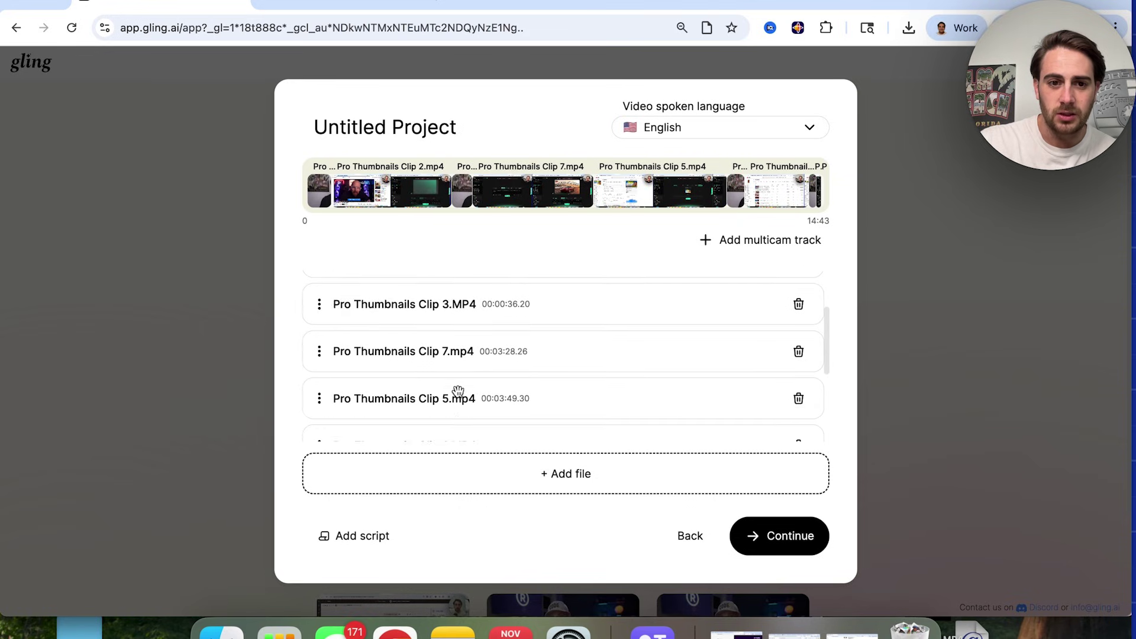
{"action": "left_click_drag", "start_coordinate": [457, 391], "coordinate": [456, 295]}
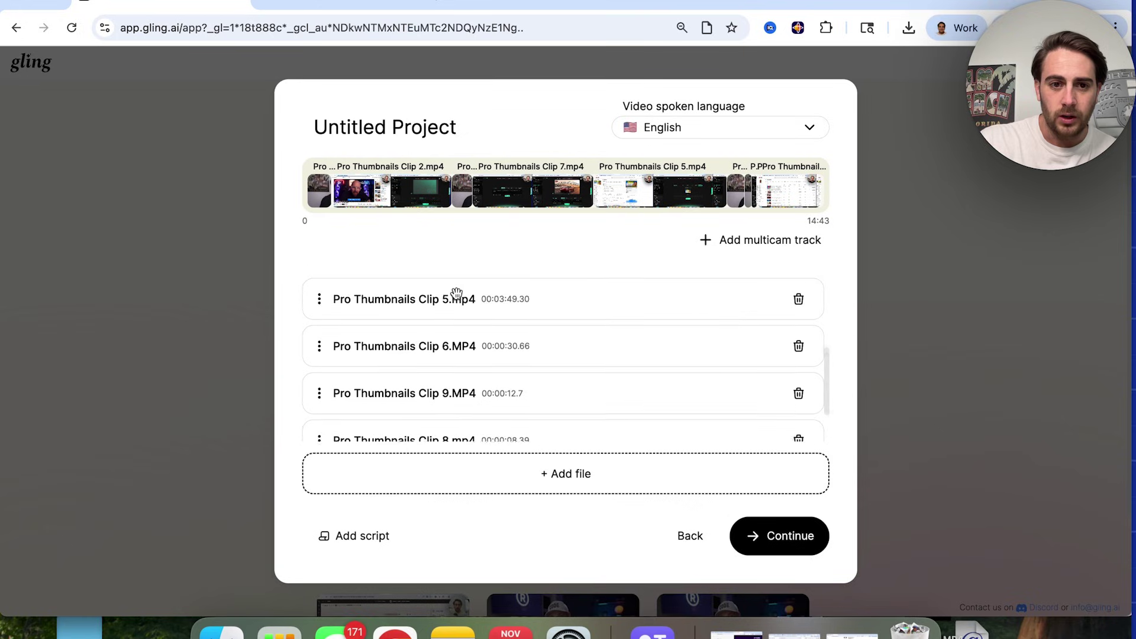
{"action": "scroll", "coordinate": [457, 294], "scroll_direction": "up", "scroll_amount": 2}
{"action": "scroll", "coordinate": [456, 294], "scroll_direction": "down", "scroll_amount": 1}
{"action": "scroll", "coordinate": [447, 388], "scroll_direction": "up", "scroll_amount": 3}
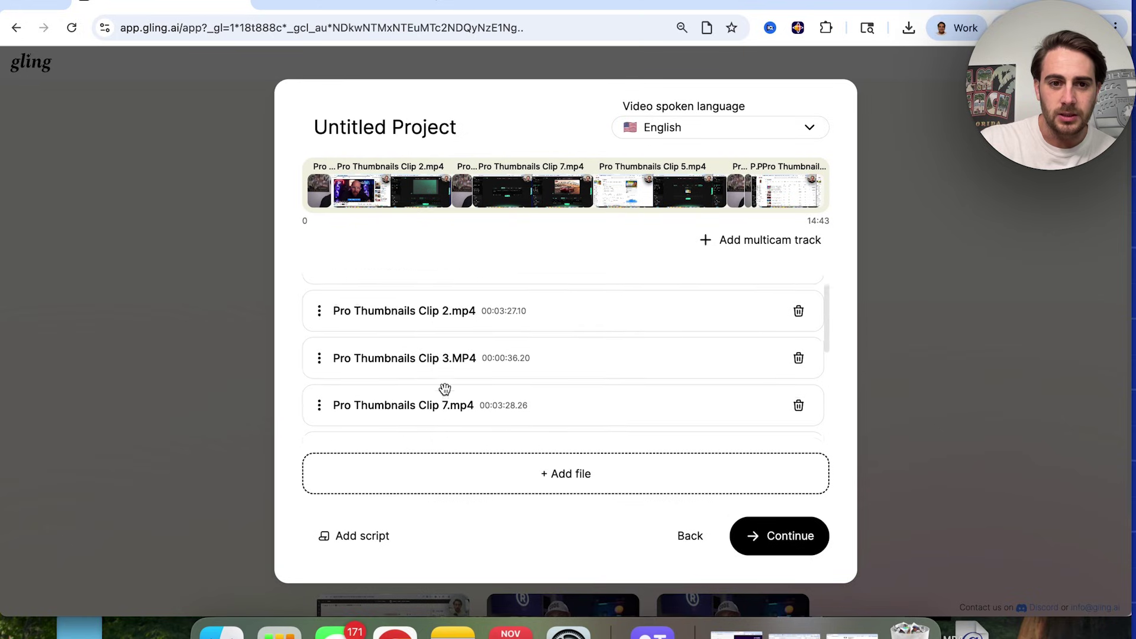
{"action": "scroll", "coordinate": [450, 423], "scroll_direction": "down", "scroll_amount": 3}
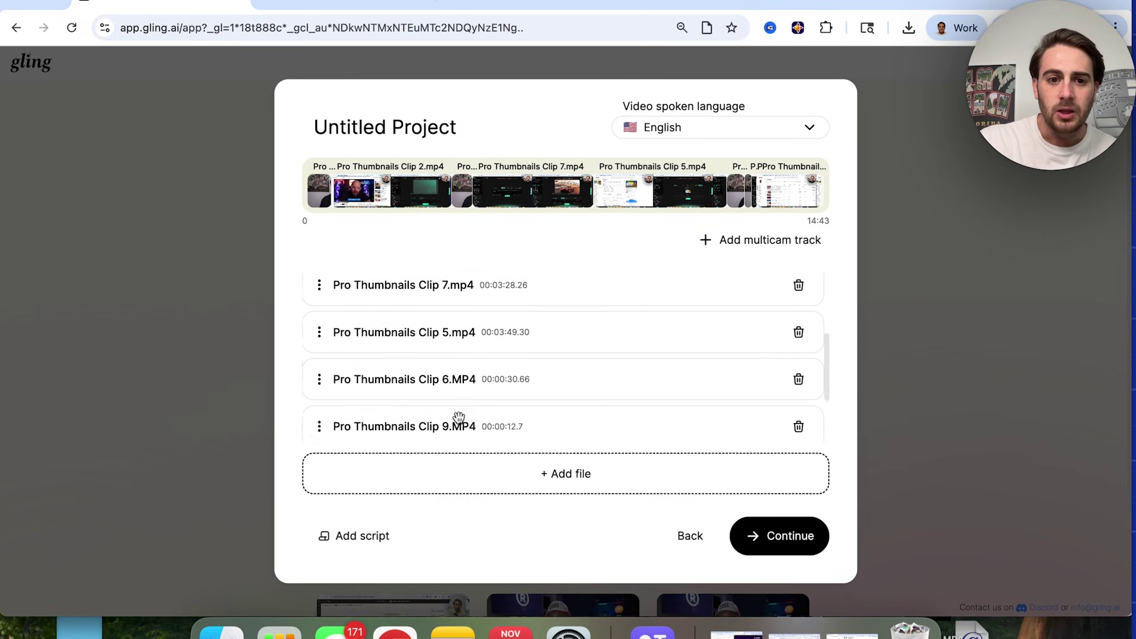
{"action": "scroll", "coordinate": [457, 417], "scroll_direction": "down", "scroll_amount": 2}
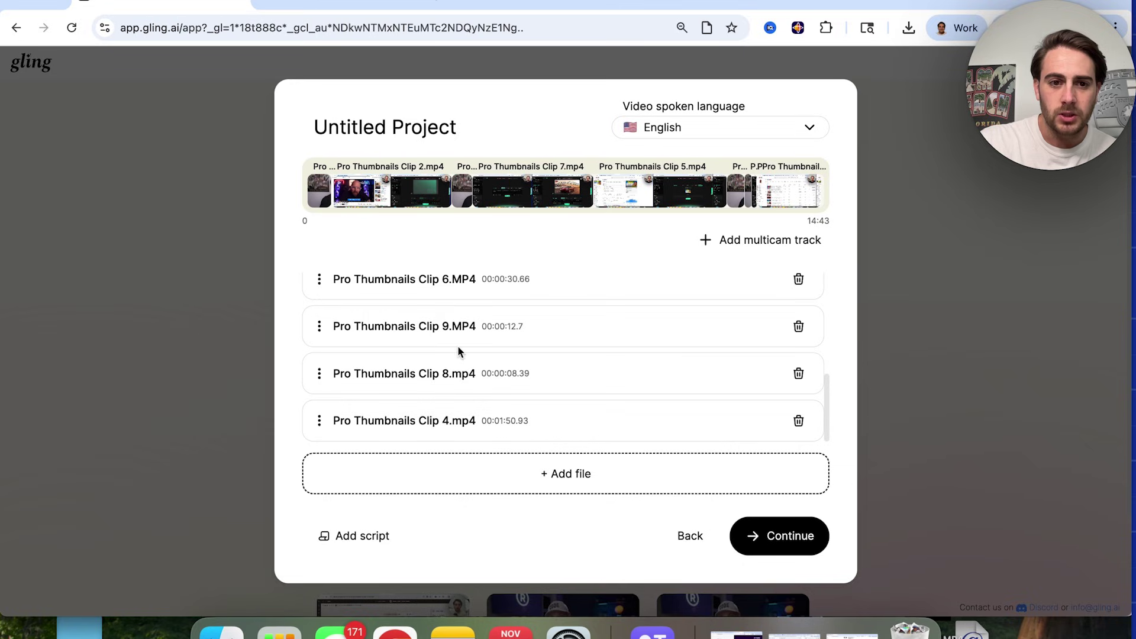
- Move Clips 9, 8 and 7 down so the list runs 1 to 9, then continue
{"action": "left_click_drag", "start_coordinate": [455, 333], "coordinate": [460, 423]}
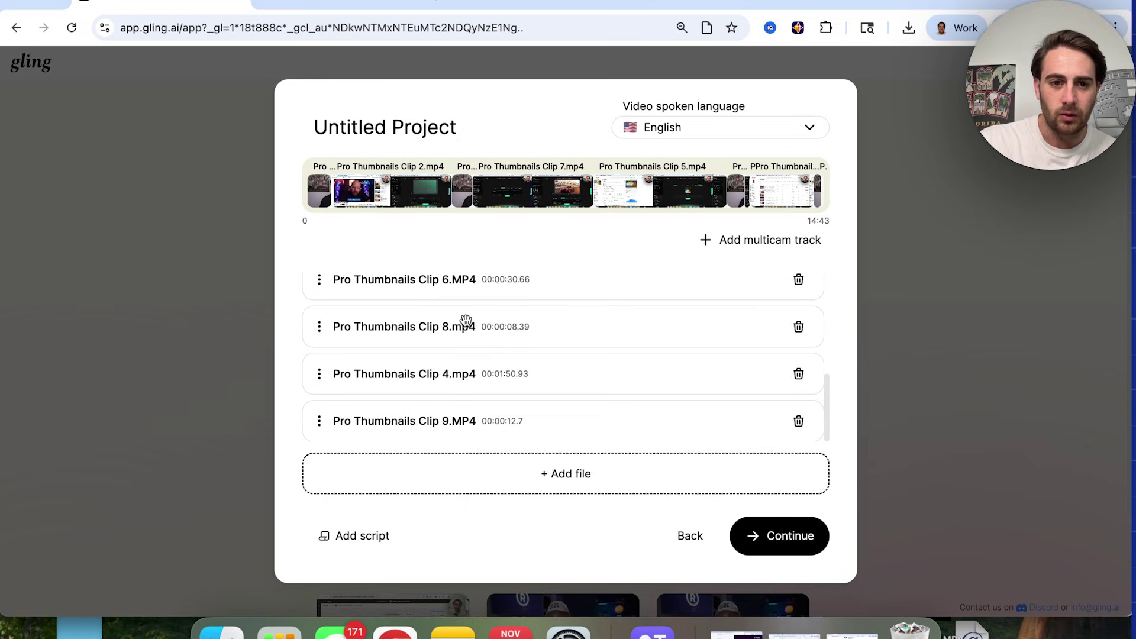
{"action": "left_click_drag", "start_coordinate": [464, 322], "coordinate": [470, 376]}
{"action": "scroll", "coordinate": [464, 370], "scroll_direction": "up", "scroll_amount": 1}
{"action": "left_click_drag", "start_coordinate": [464, 296], "coordinate": [460, 411]}
{"action": "scroll", "coordinate": [460, 323], "scroll_direction": "up", "scroll_amount": 1}
{"action": "scroll", "coordinate": [459, 415], "scroll_direction": "down", "scroll_amount": 2}
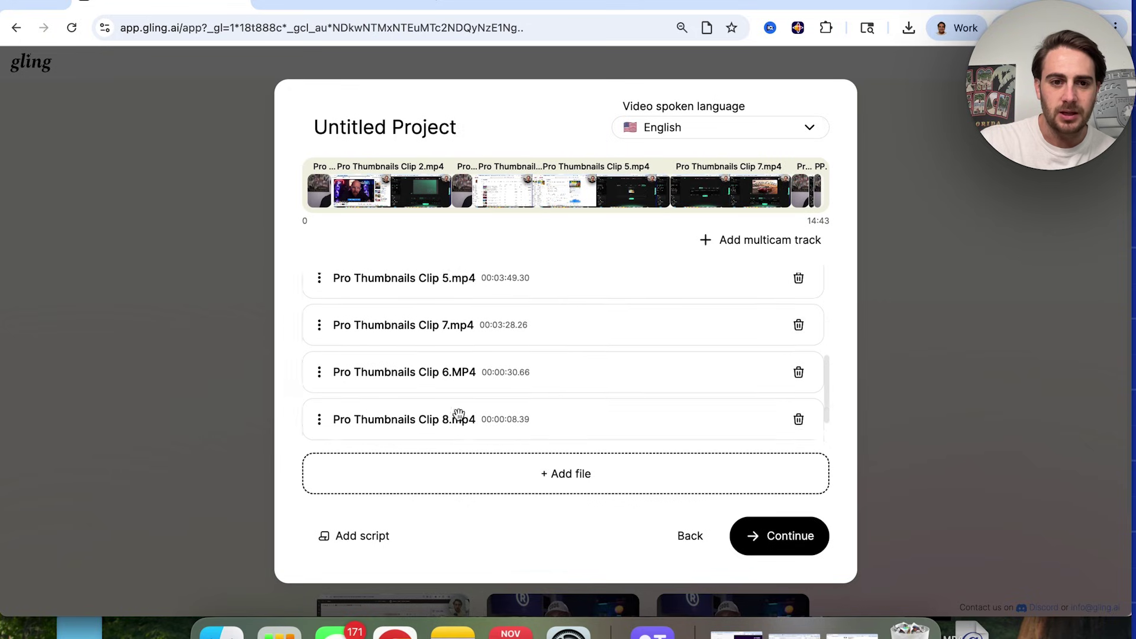
{"action": "left_click_drag", "start_coordinate": [449, 296], "coordinate": [453, 395]}
{"action": "scroll", "coordinate": [474, 332], "scroll_direction": "up", "scroll_amount": 5}
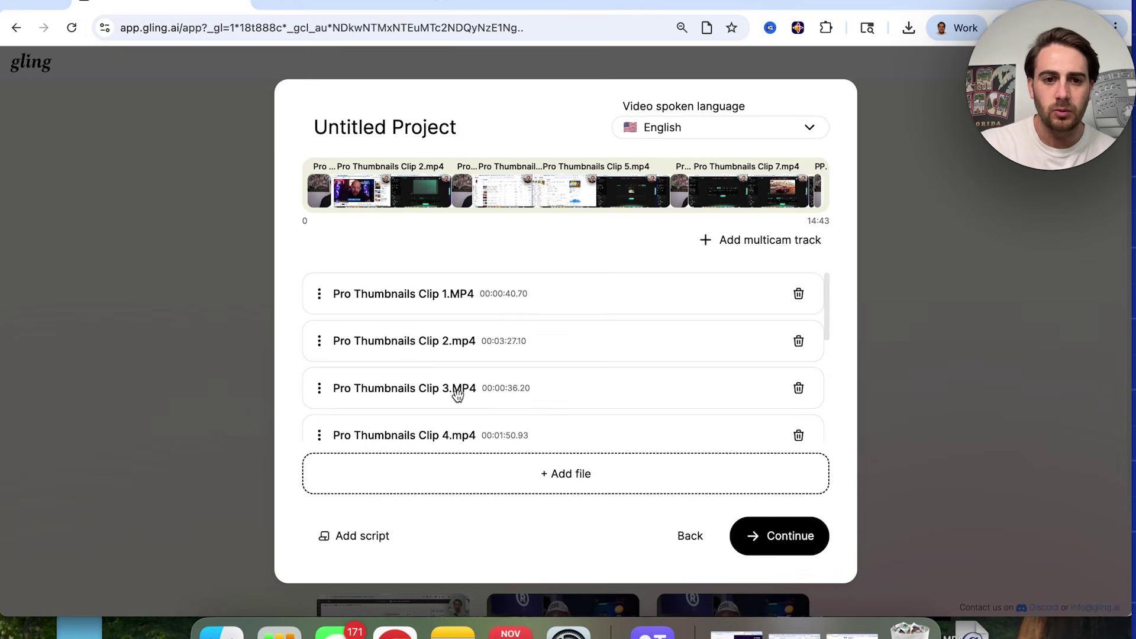
{"action": "scroll", "coordinate": [459, 395], "scroll_direction": "down", "scroll_amount": 1}
{"action": "scroll", "coordinate": [459, 395], "scroll_direction": "down", "scroll_amount": 3}
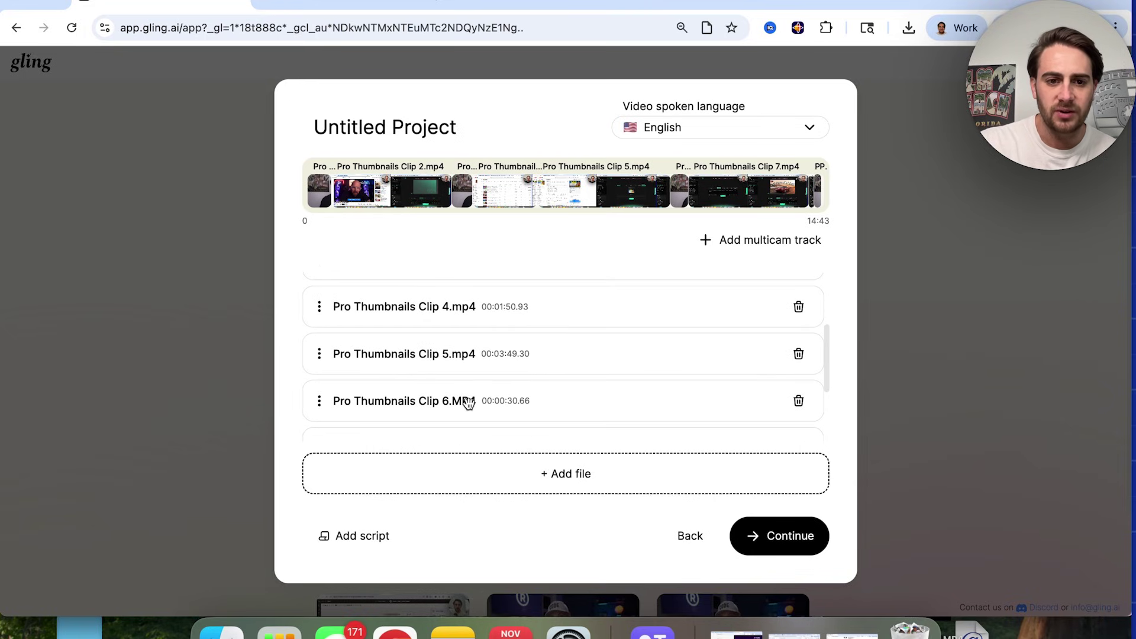
{"action": "scroll", "coordinate": [468, 404], "scroll_direction": "down", "scroll_amount": 2}
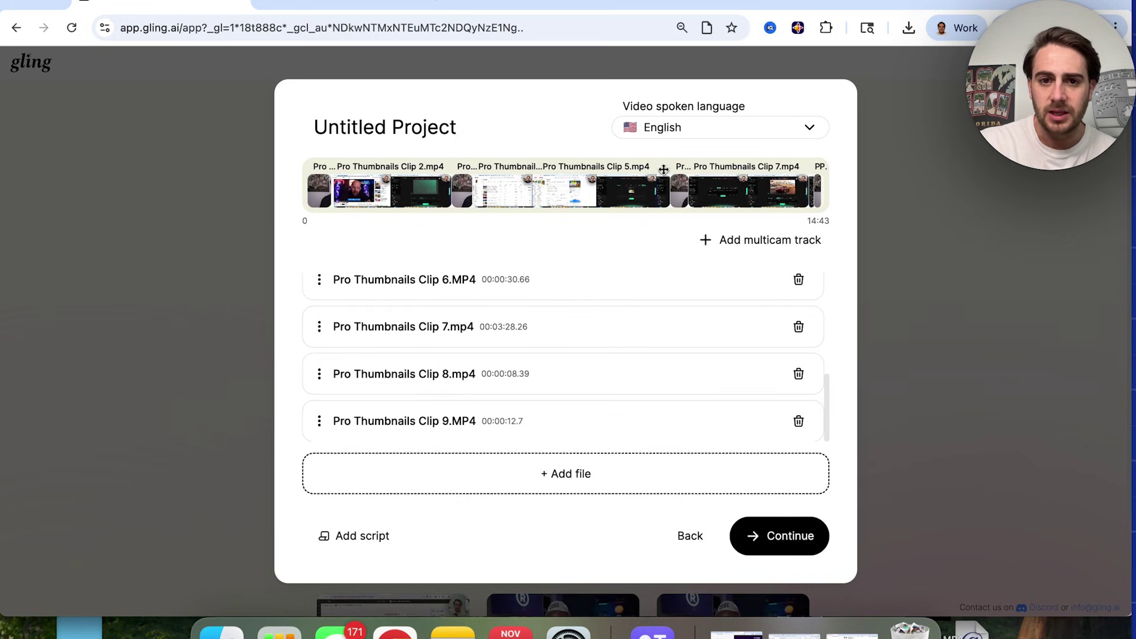
{"action": "left_click", "coordinate": [768, 521]}
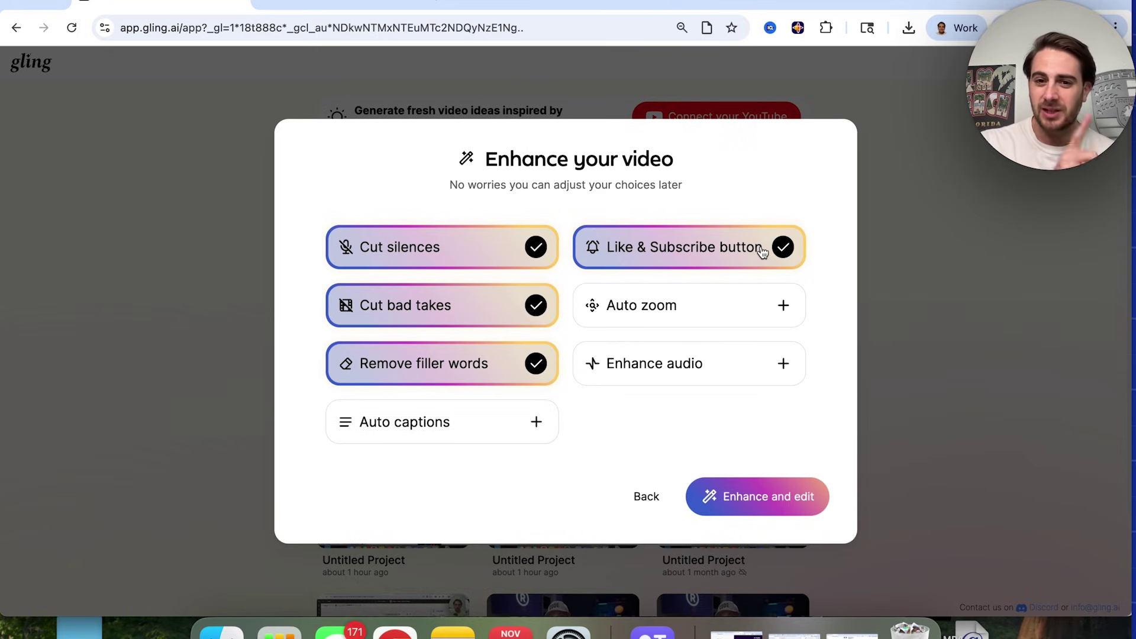
- Disable Like & Subscribe, enable Auto zoom and Enhance audio, and run Enhance and edit
{"action": "left_click", "coordinate": [762, 251]}
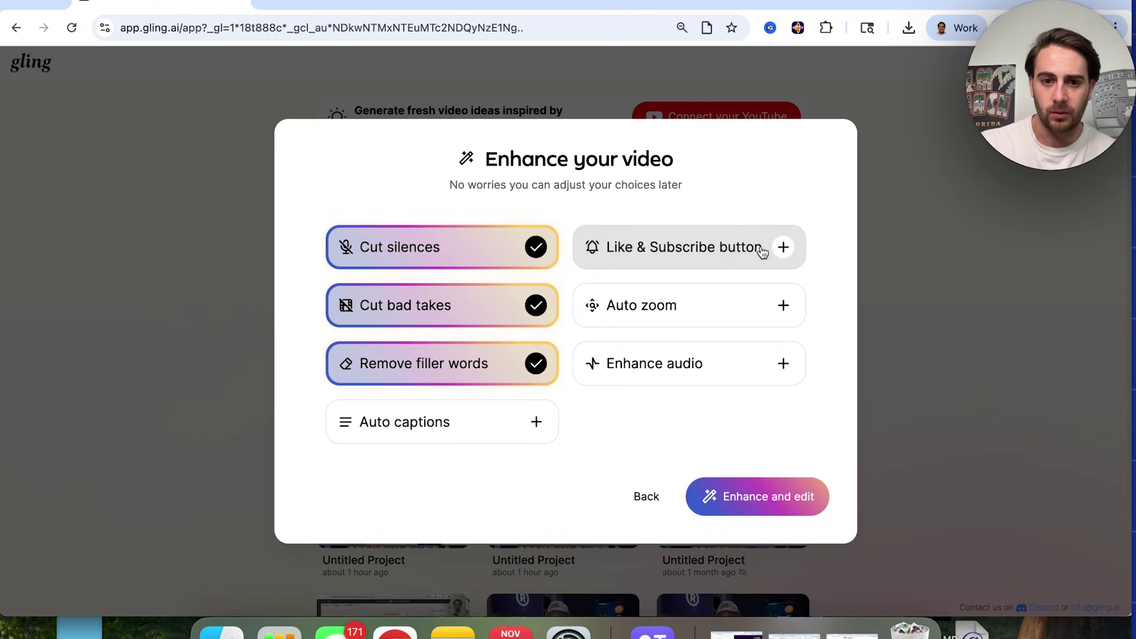
{"action": "left_click", "coordinate": [727, 320]}
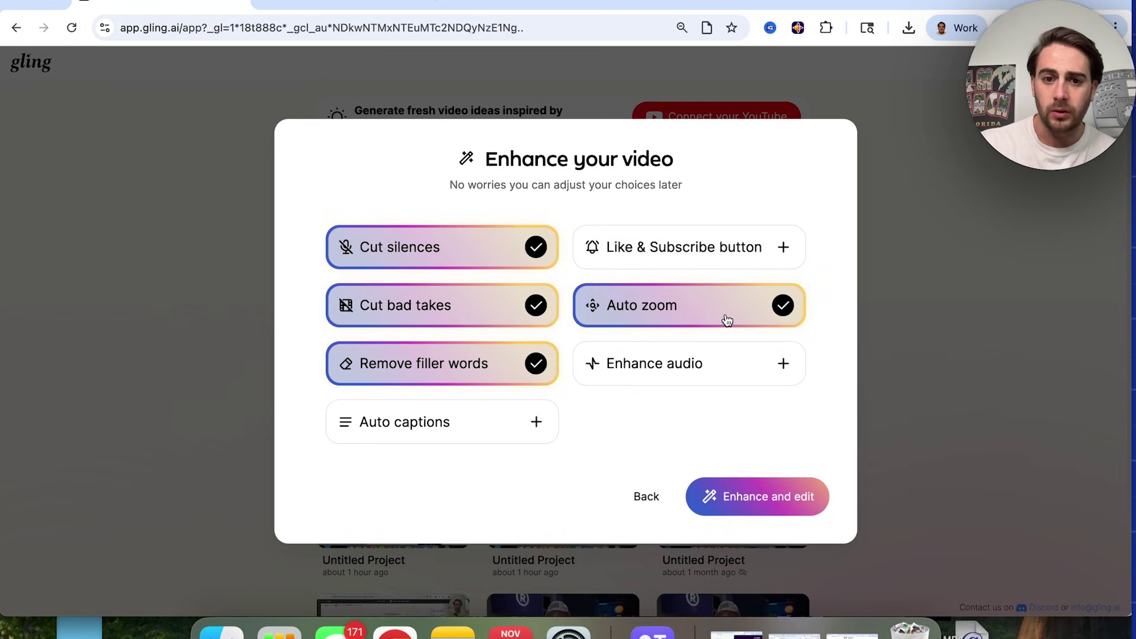
{"action": "left_click", "coordinate": [704, 367]}
{"action": "left_click", "coordinate": [790, 497]}
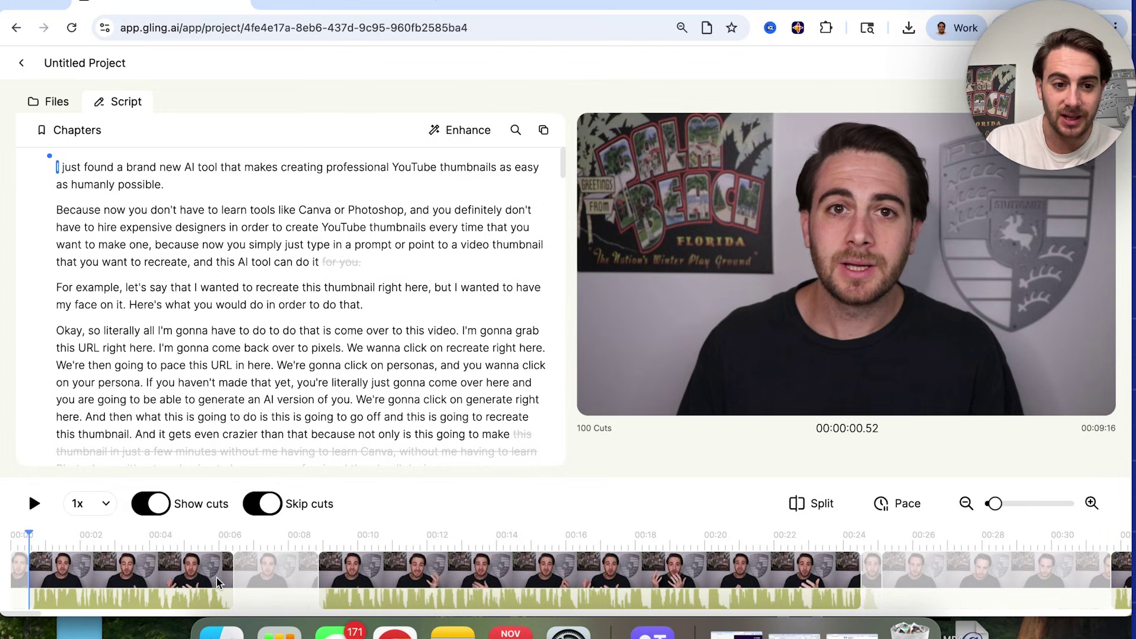
- Zoom the timeline out to the full video and open the Set pace silence settings
{"action": "scroll", "coordinate": [376, 577], "scroll_direction": "right", "scroll_amount": 2}
{"action": "scroll", "coordinate": [376, 577], "scroll_direction": "right", "scroll_amount": 10}
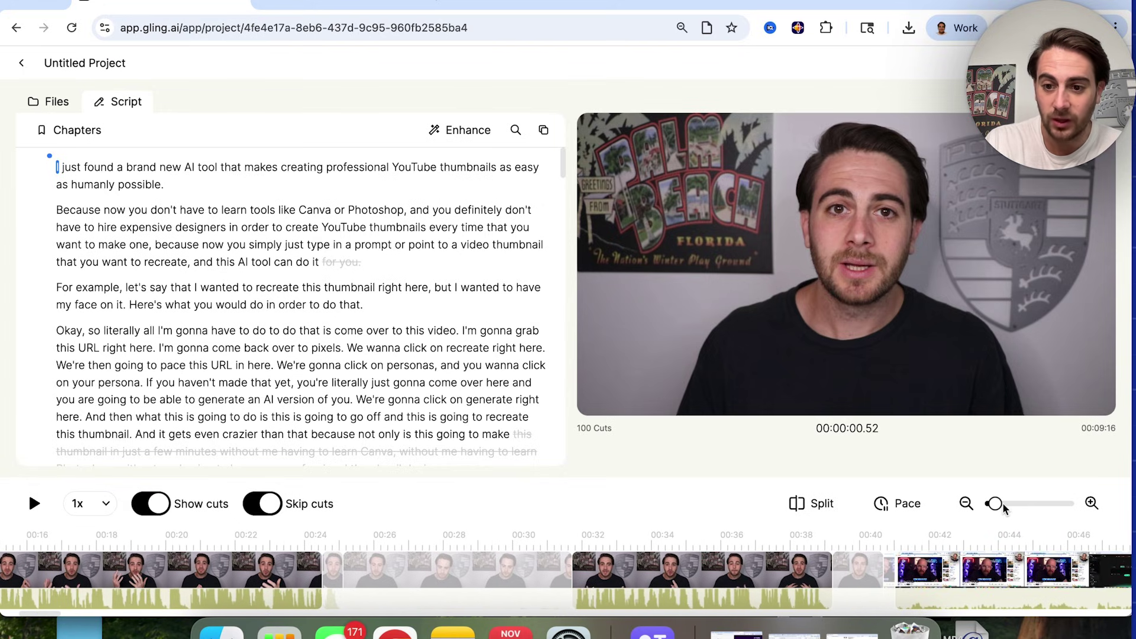
{"action": "left_click_drag", "start_coordinate": [996, 504], "coordinate": [991, 503]}
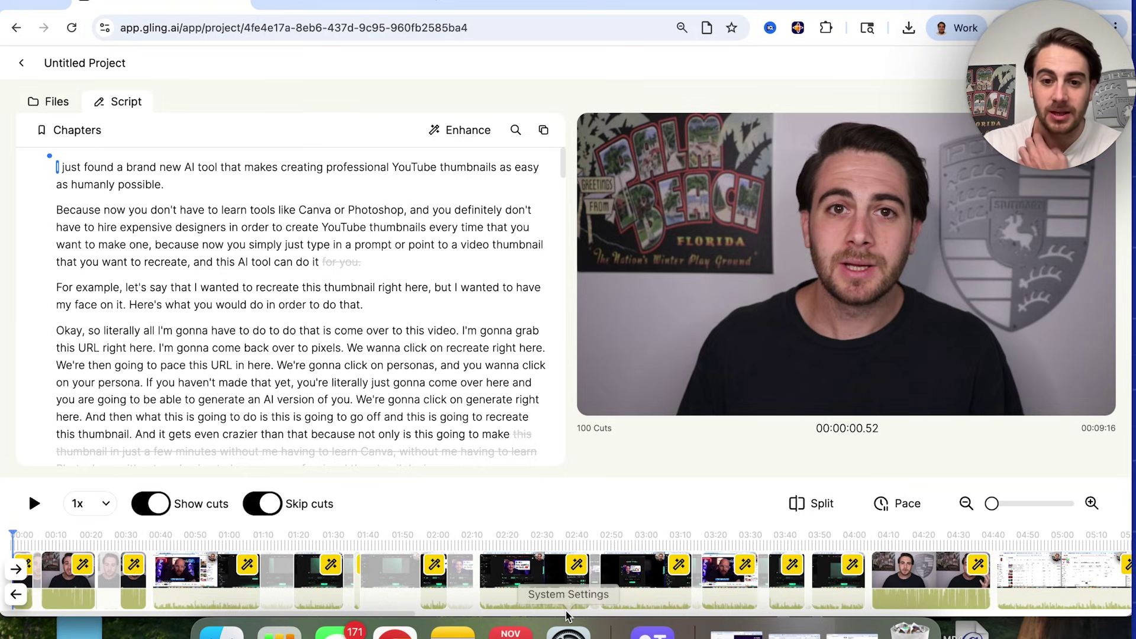
{"action": "scroll", "coordinate": [637, 589], "scroll_direction": "right", "scroll_amount": 2}
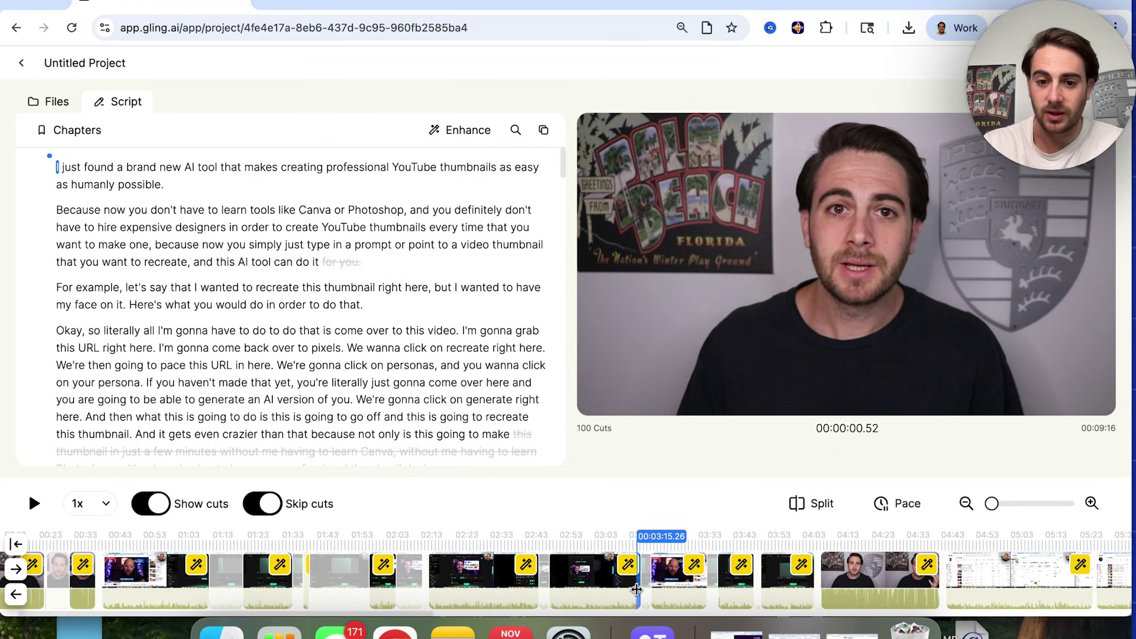
{"action": "scroll", "coordinate": [636, 589], "scroll_direction": "left", "scroll_amount": 2}
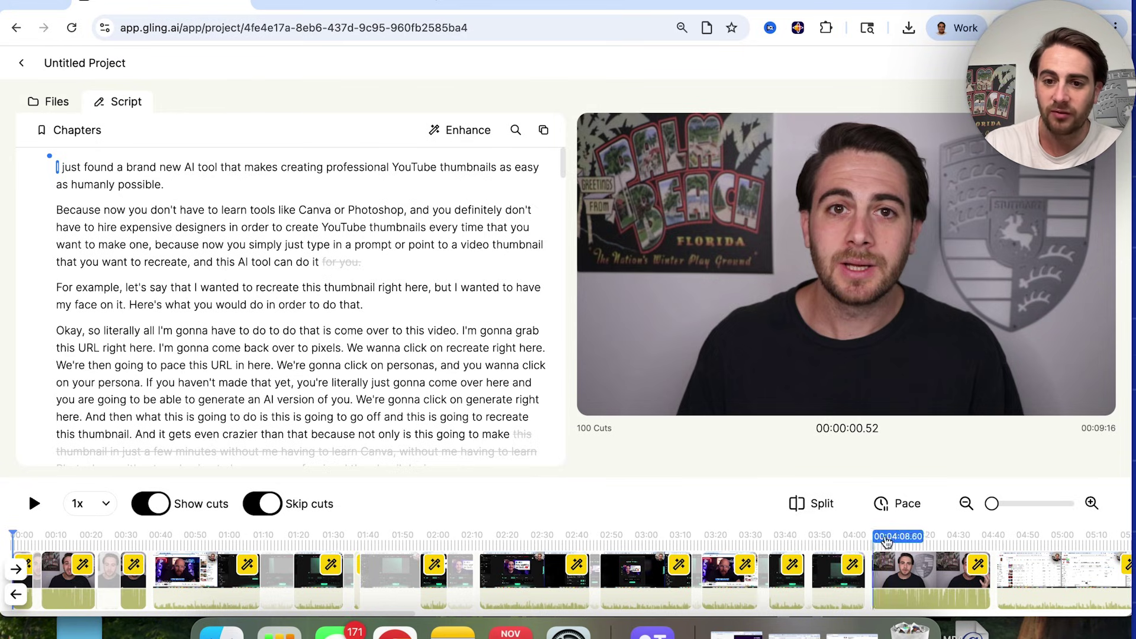
{"action": "left_click", "coordinate": [885, 505]}
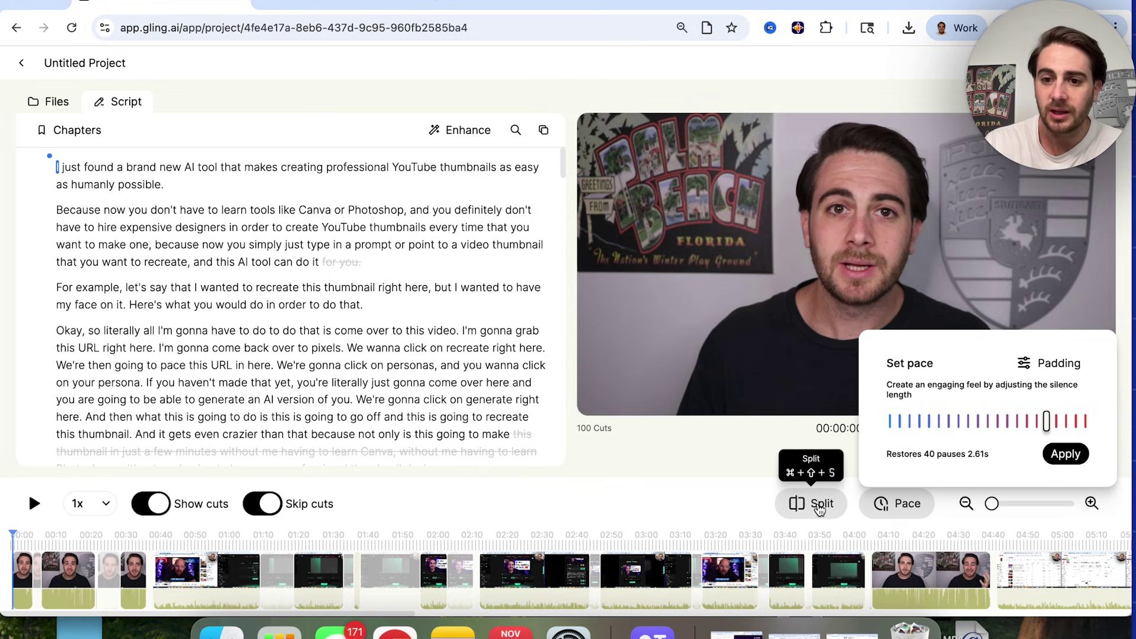
- Close Set pace, play the edit to 00:12.91, and open an opening clip's wand options
{"action": "left_click", "coordinate": [730, 468]}
{"action": "scroll", "coordinate": [296, 565], "scroll_direction": "left", "scroll_amount": 3}
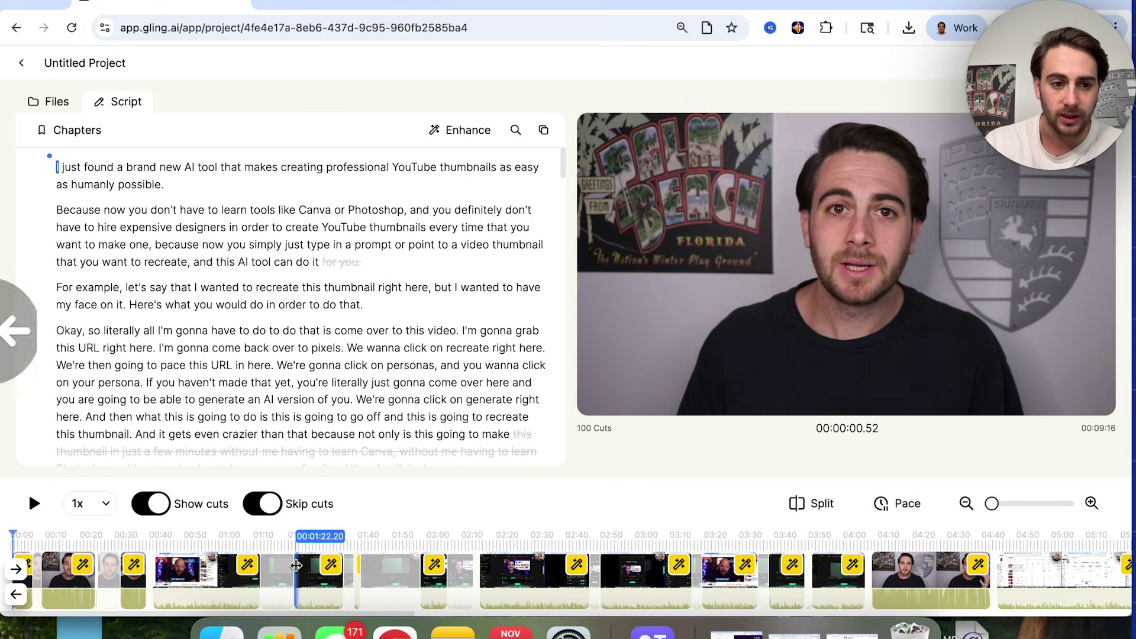
{"action": "key", "text": "XF86AudioRaiseVolume"}
{"action": "key", "text": "XF86AudioRaiseVolume"}
{"action": "key", "text": "XF86AudioRaiseVolume"}
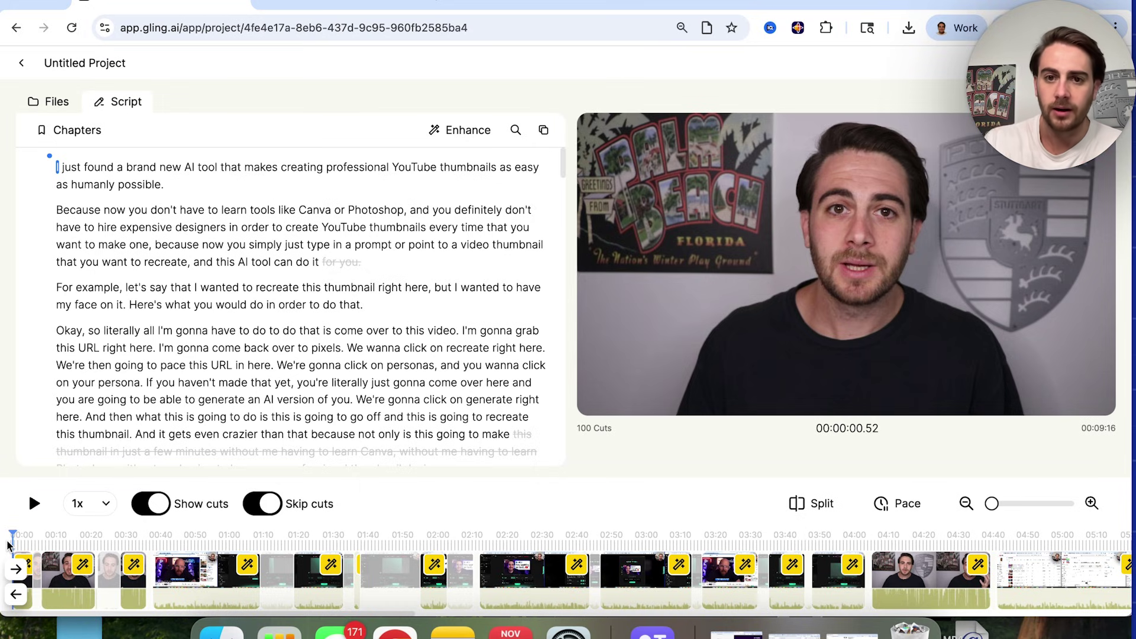
{"action": "key", "text": "space"}
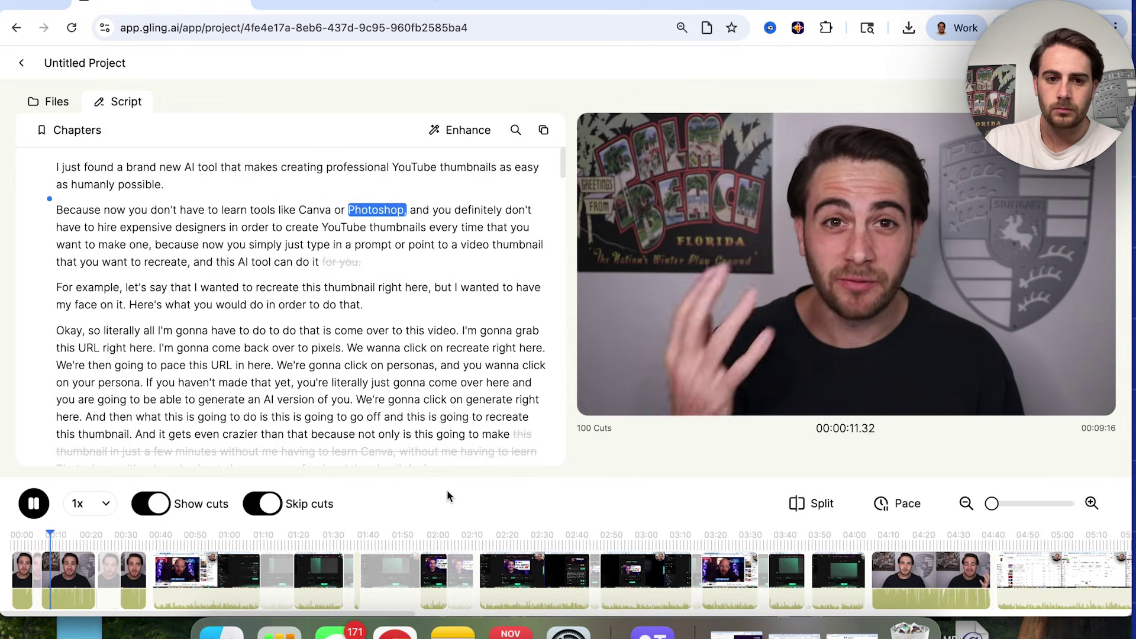
{"action": "left_click", "coordinate": [759, 282]}
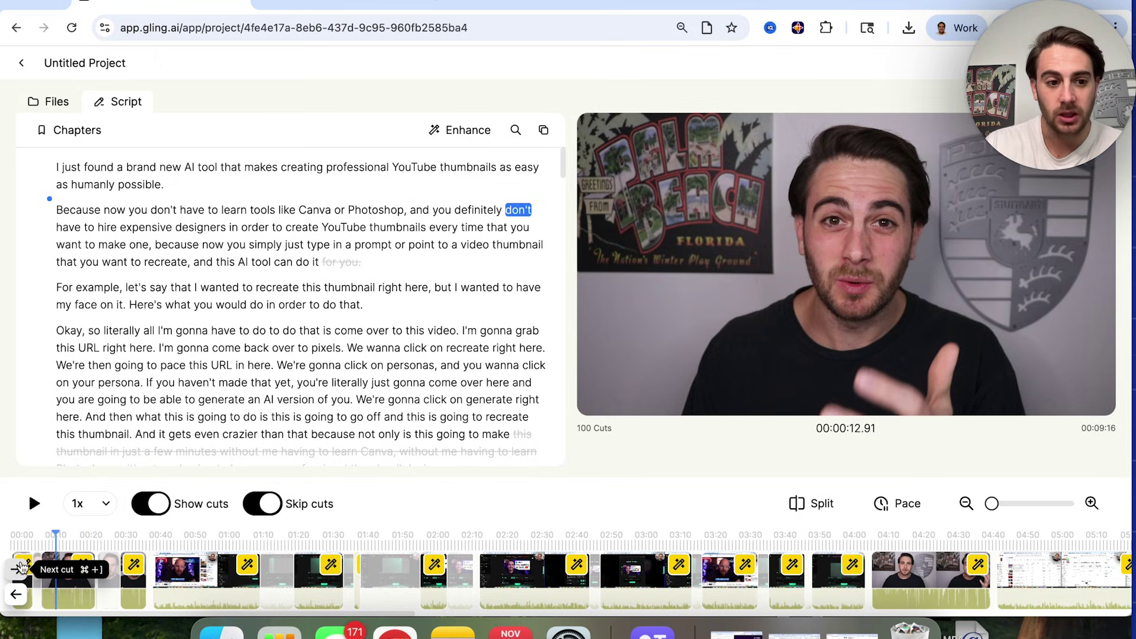
{"action": "left_click", "coordinate": [82, 569]}
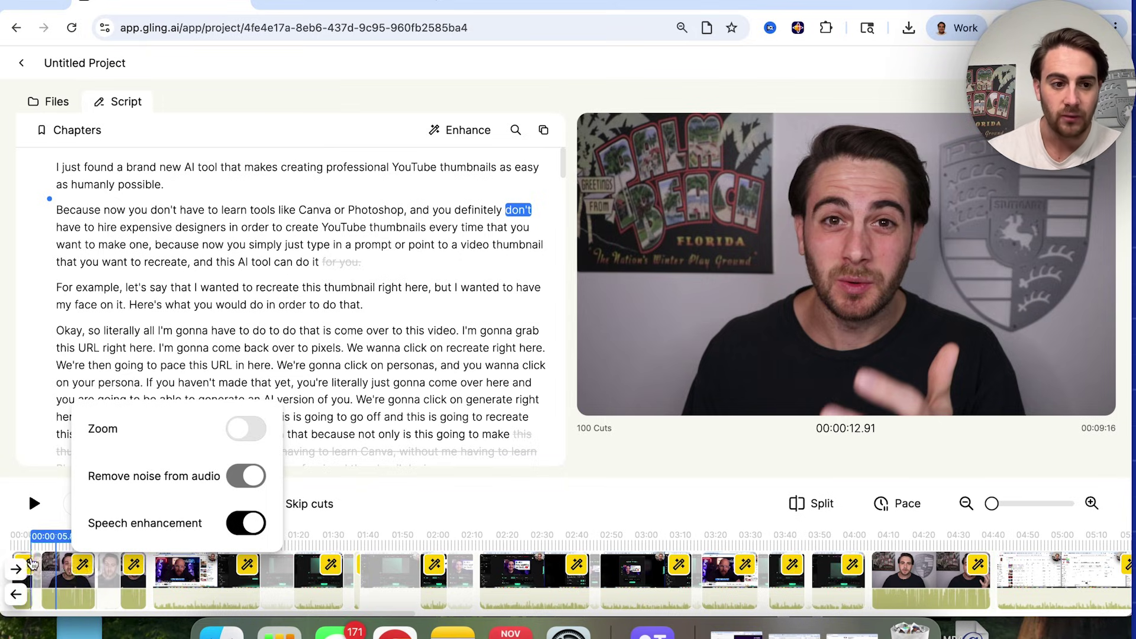
- Turn on a 1.00x to 1.14x zoom for the opening clip and view a later clip's zoom
{"action": "left_click", "coordinate": [25, 565]}
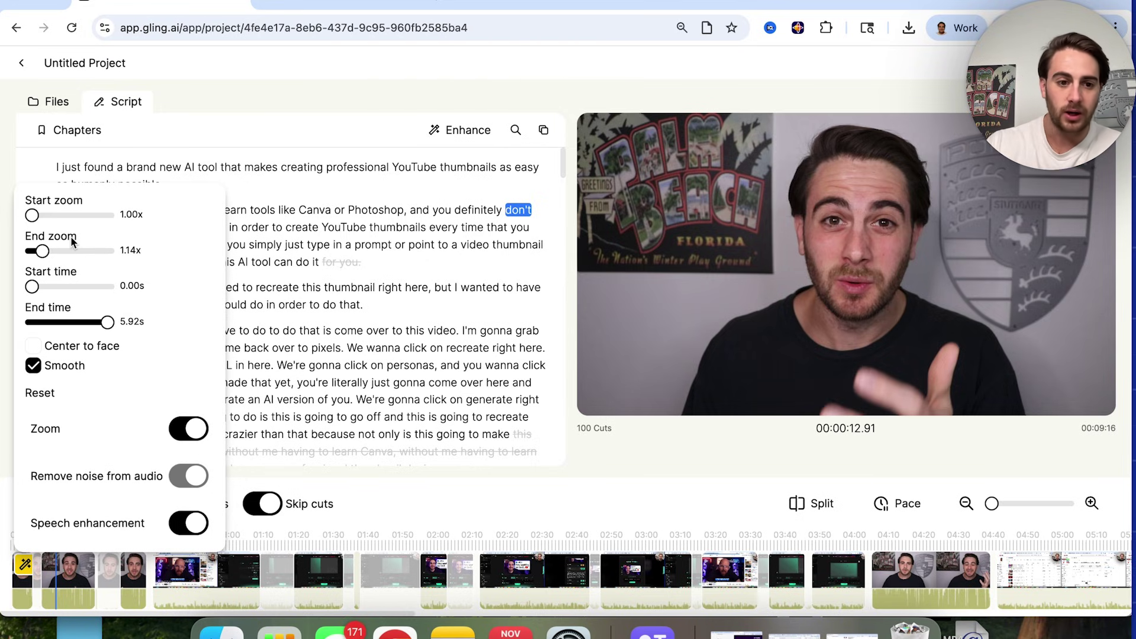
{"action": "left_click", "coordinate": [256, 576]}
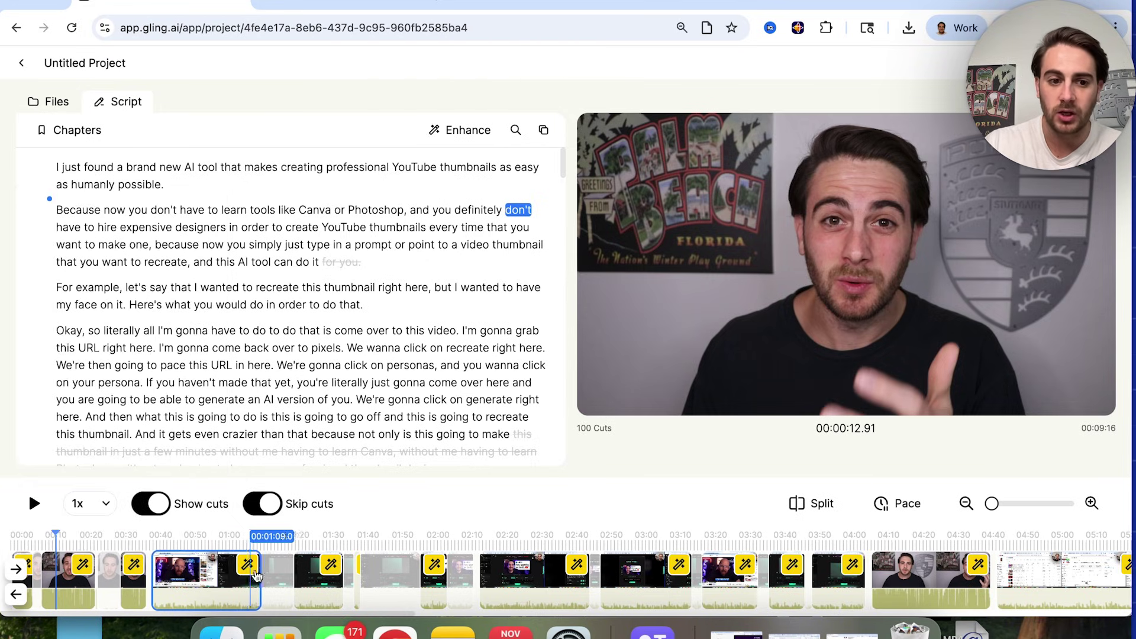
{"action": "left_click", "coordinate": [256, 574]}
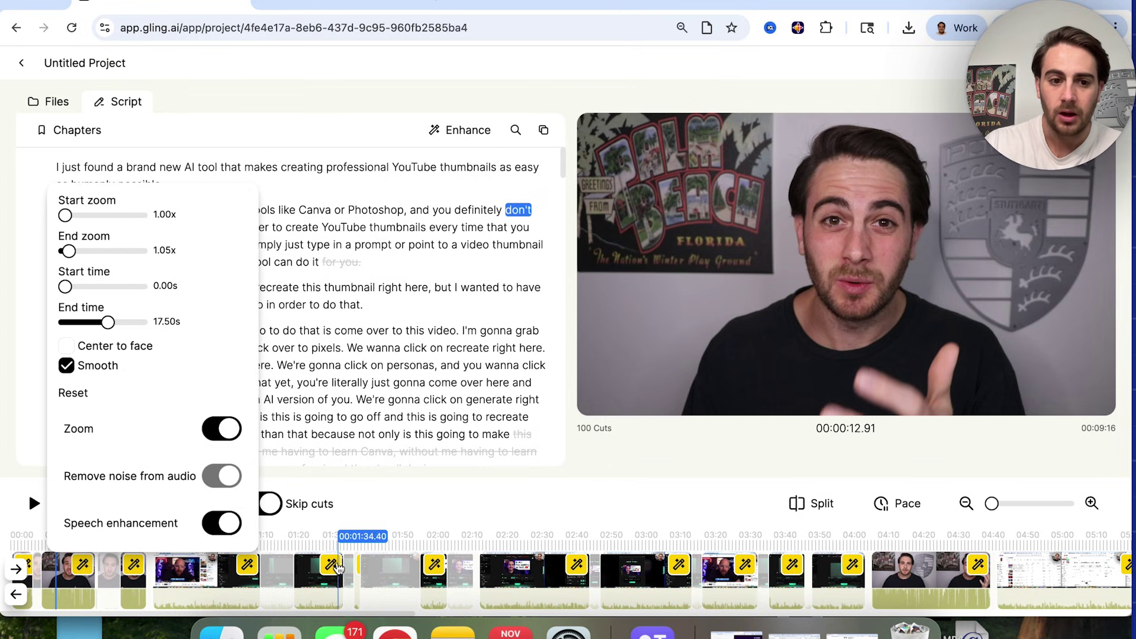
- Check another clip's effects, then open the project-wide Enhance settings
{"action": "left_click", "coordinate": [331, 567]}
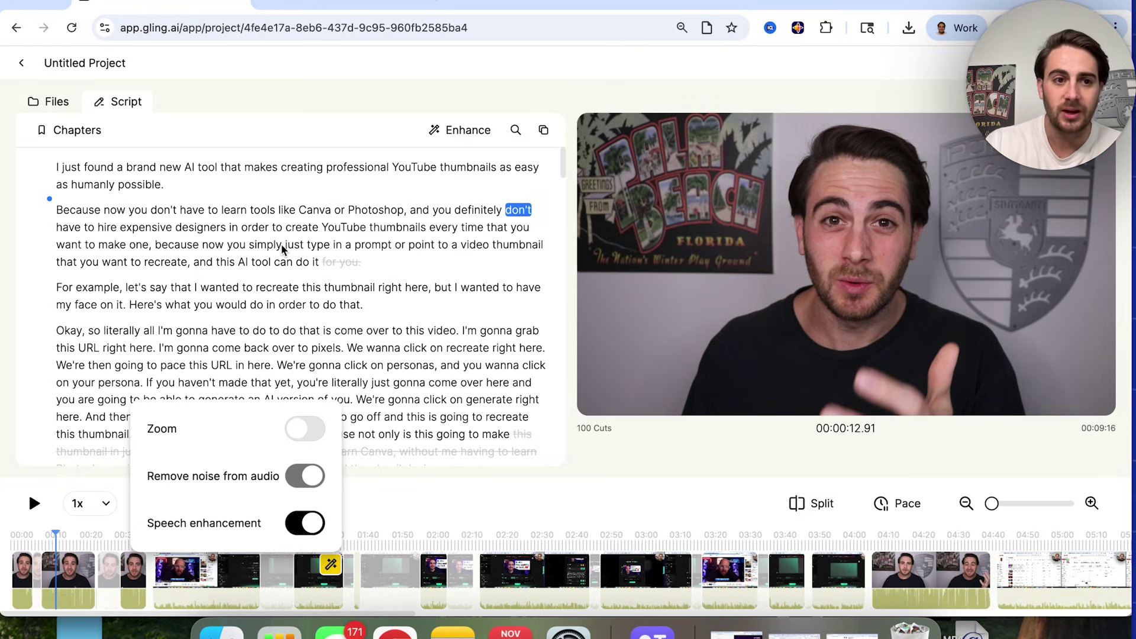
{"action": "scroll", "coordinate": [307, 266], "scroll_direction": "down", "scroll_amount": 4}
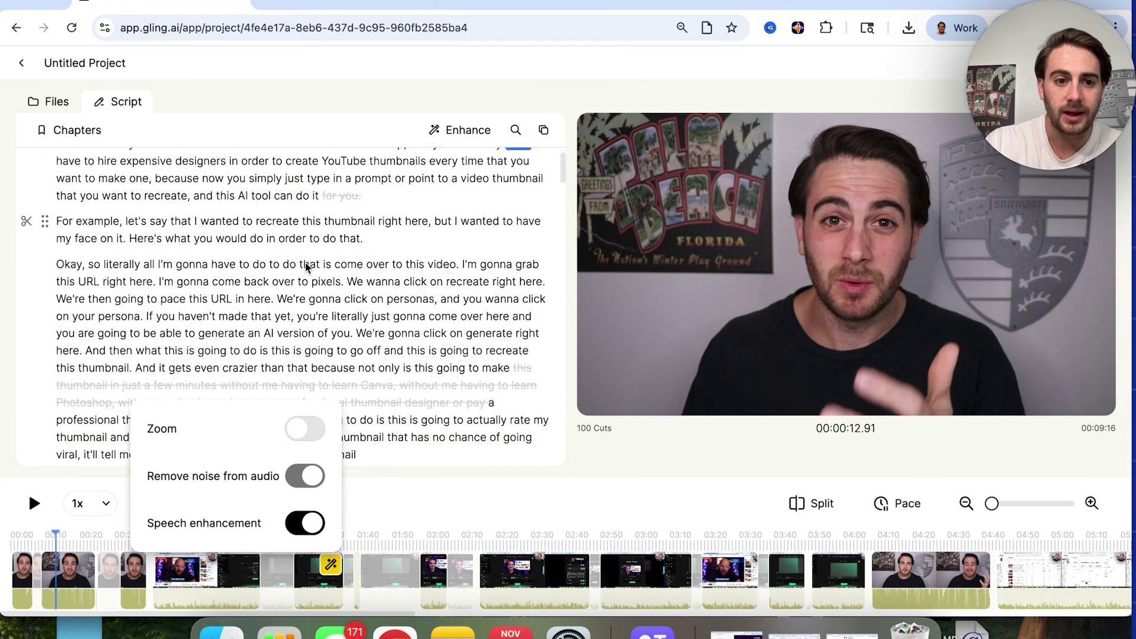
{"action": "scroll", "coordinate": [307, 268], "scroll_direction": "down", "scroll_amount": 1}
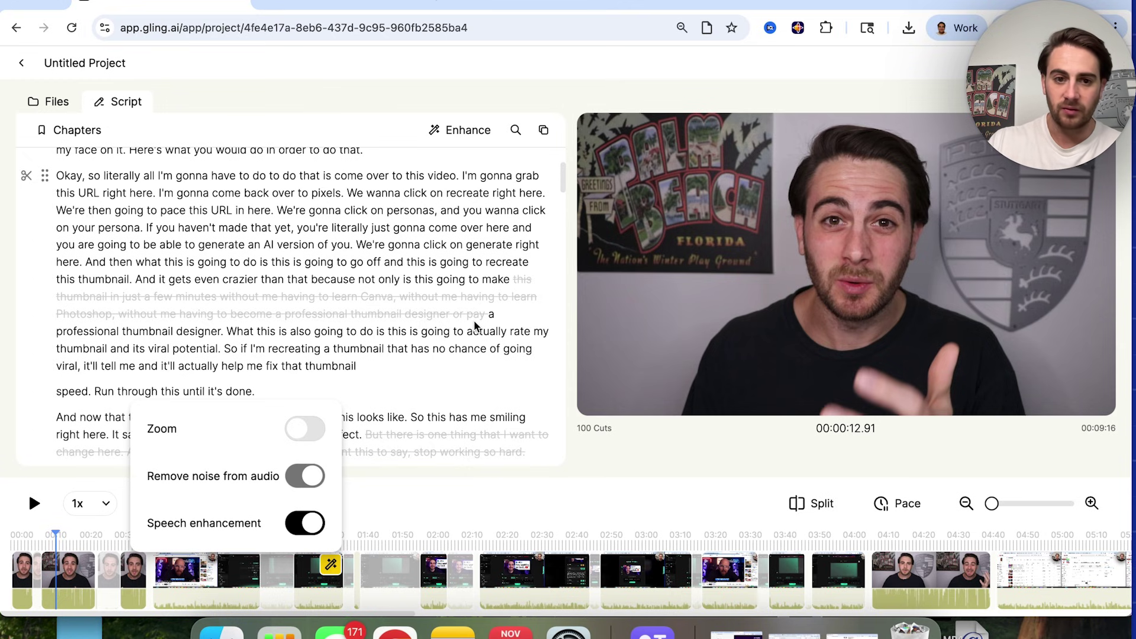
{"action": "scroll", "coordinate": [475, 326], "scroll_direction": "down", "scroll_amount": 6}
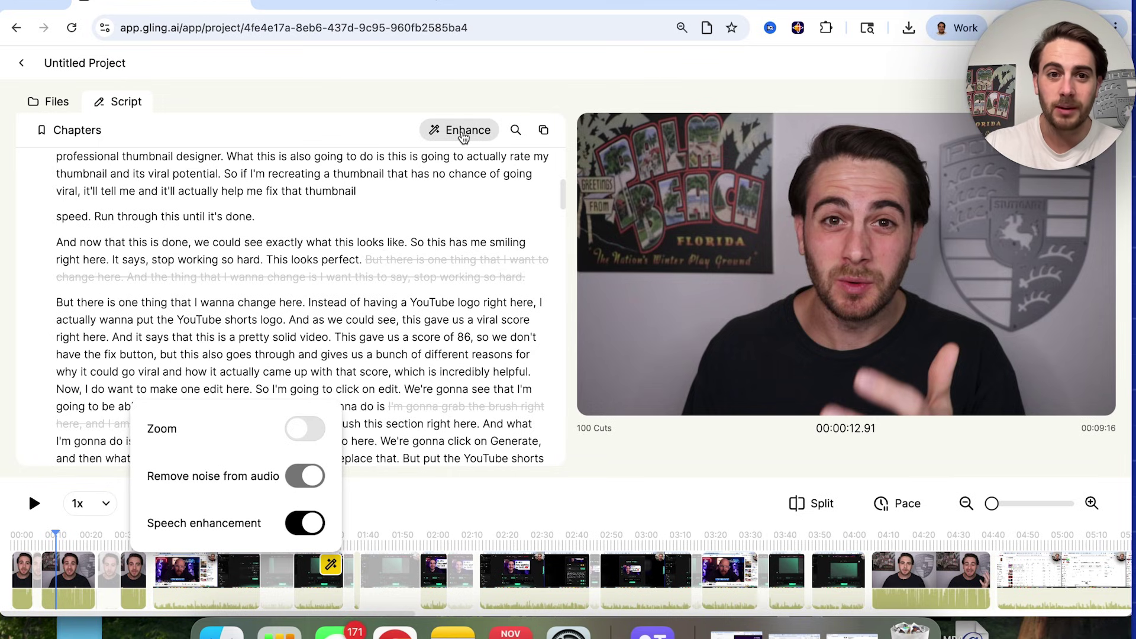
{"action": "left_click", "coordinate": [464, 132]}
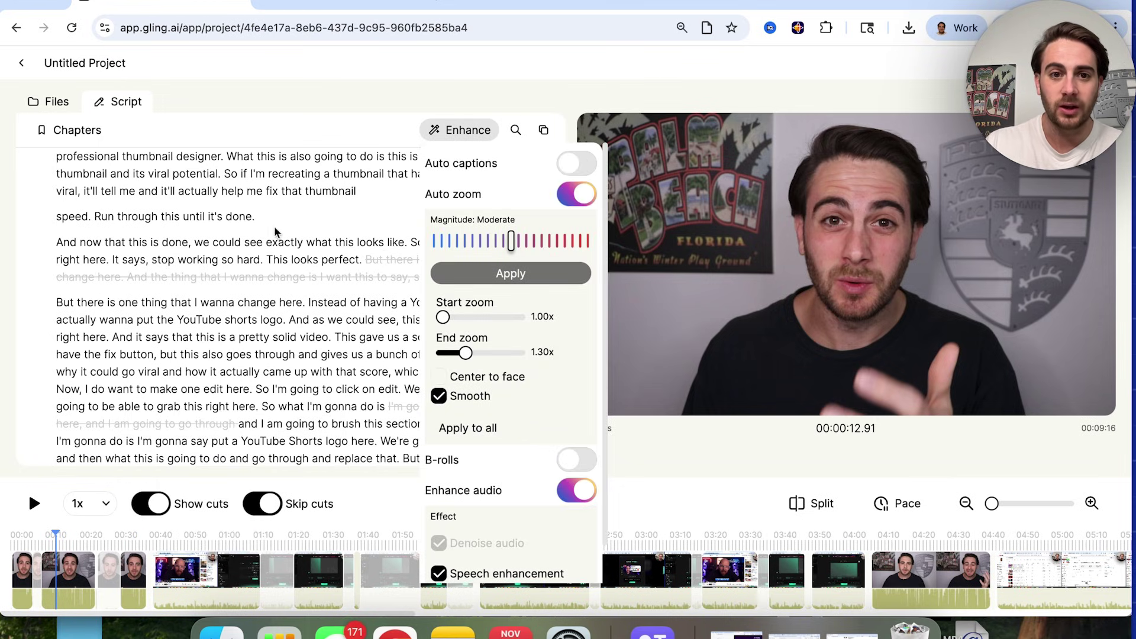
- Switch on automatic B-rolls at Minimal magnitude and move playback to about 15 seconds
{"action": "scroll", "coordinate": [520, 373], "scroll_direction": "down", "scroll_amount": 2}
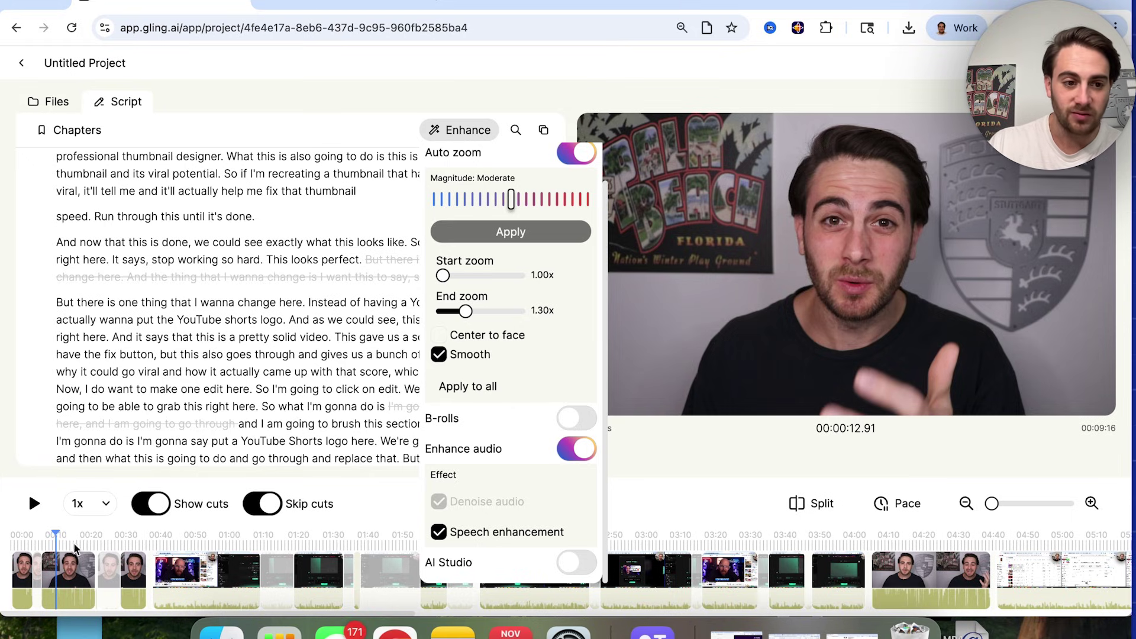
{"action": "left_click", "coordinate": [573, 419]}
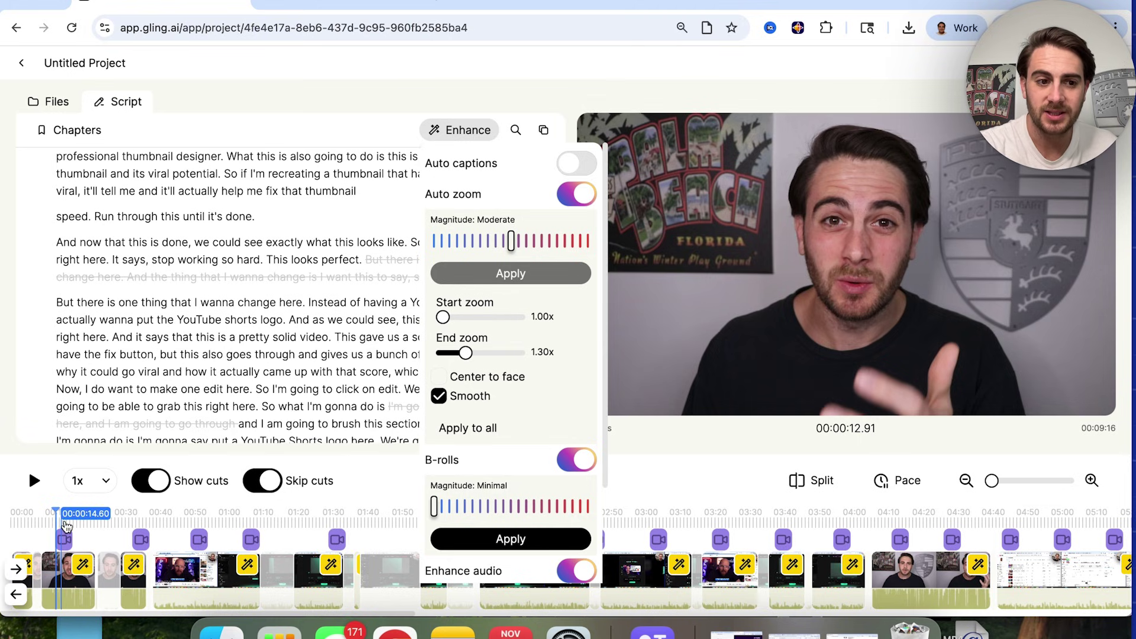
{"action": "left_click", "coordinate": [65, 528]}
- Open the first B-roll clip's details at the word 'expensive'
{"action": "left_click", "coordinate": [64, 539]}
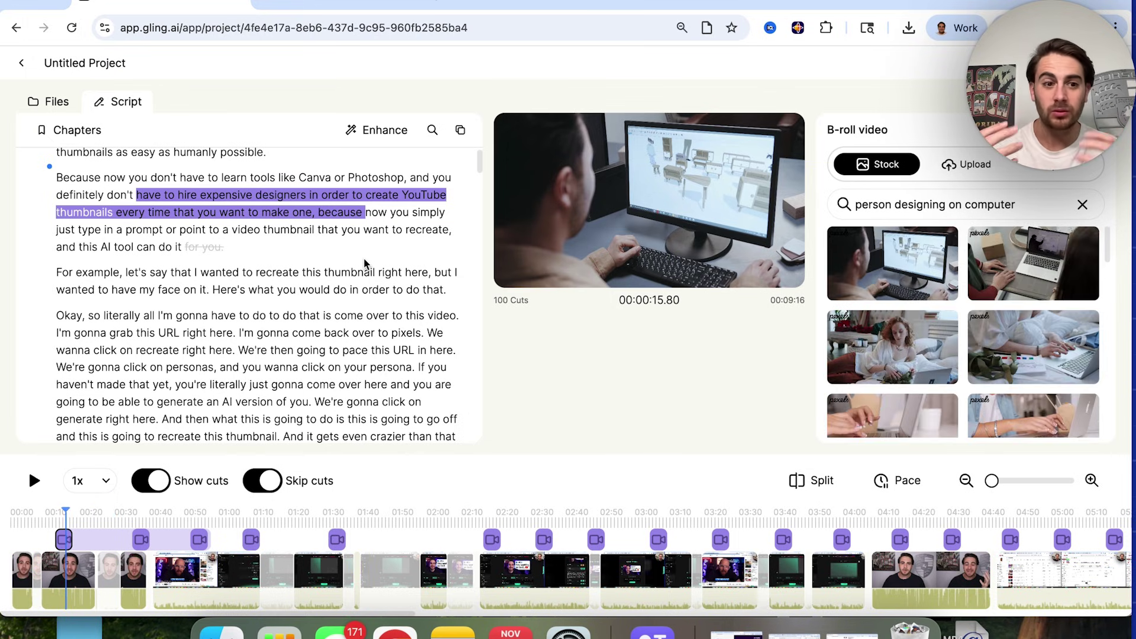
{"action": "left_click", "coordinate": [60, 522]}
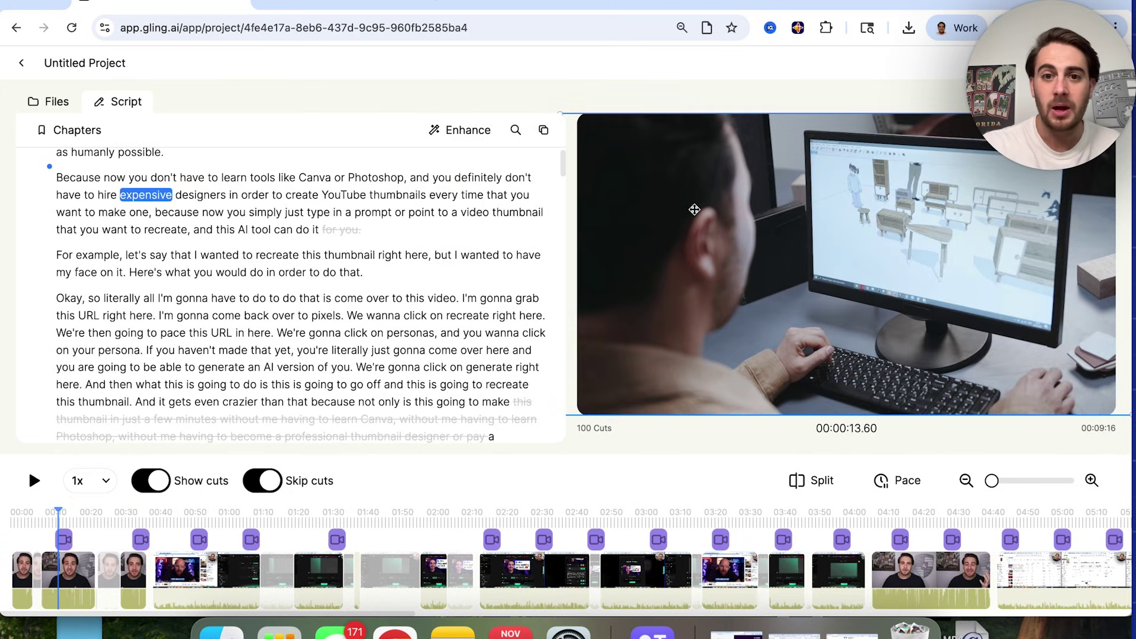
{"action": "left_click", "coordinate": [694, 209]}
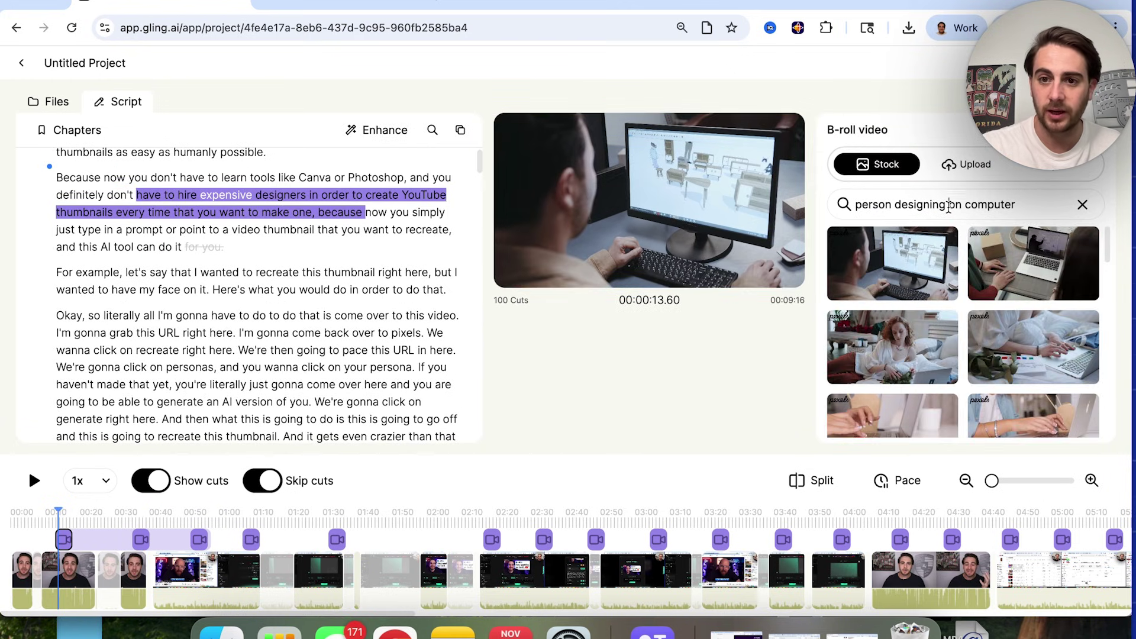
- Change the stock search to 'person editing on computer', browse results, then show Upload
{"action": "left_click", "coordinate": [949, 206]}
{"action": "double_click", "coordinate": [928, 205]}
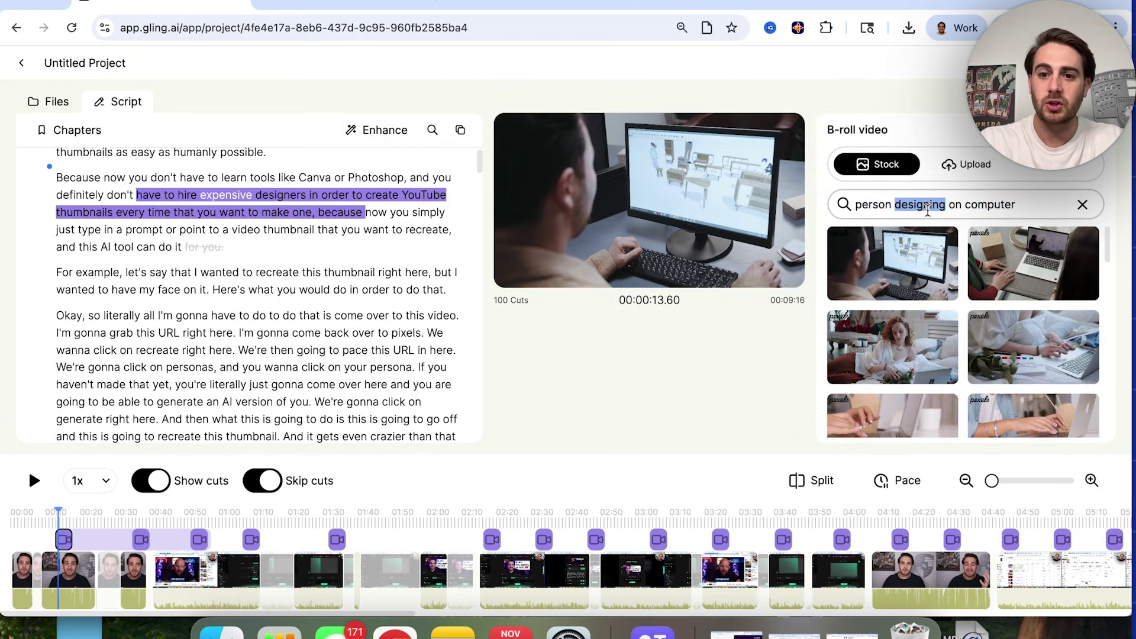
{"action": "type", "text": "editing"}
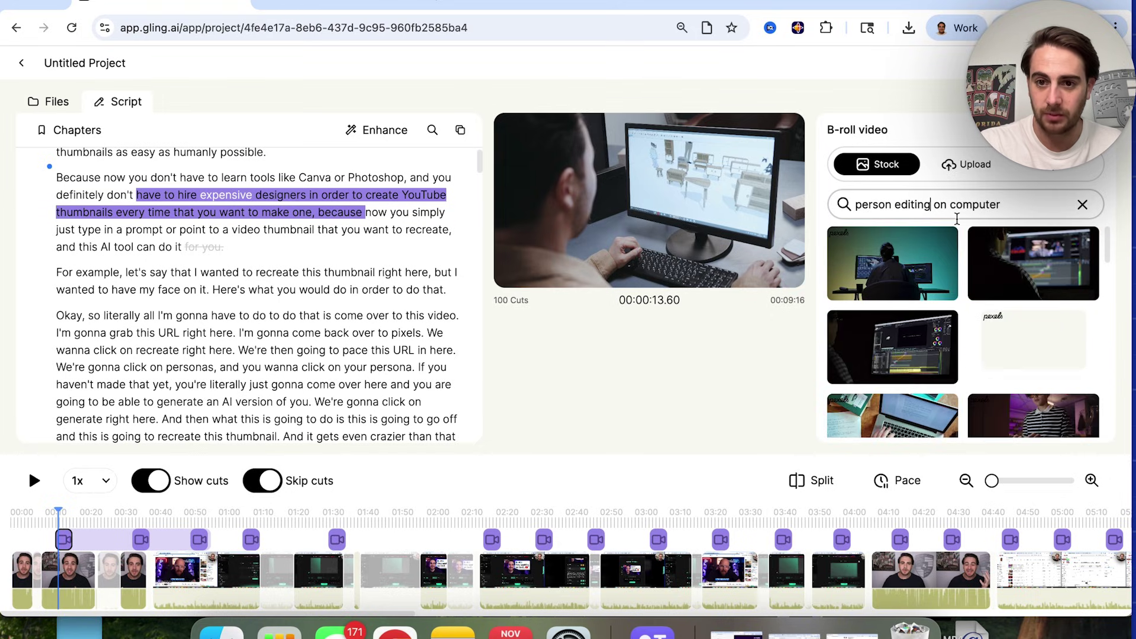
{"action": "mouse_move", "coordinate": [1056, 269]}
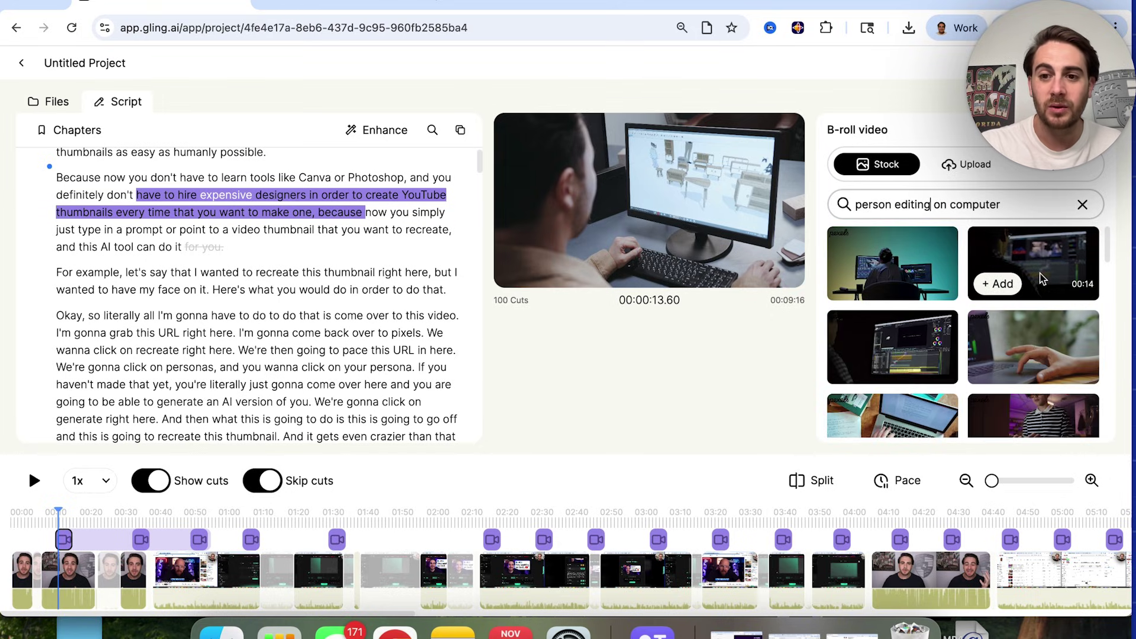
{"action": "scroll", "coordinate": [1043, 279], "scroll_direction": "down", "scroll_amount": 1}
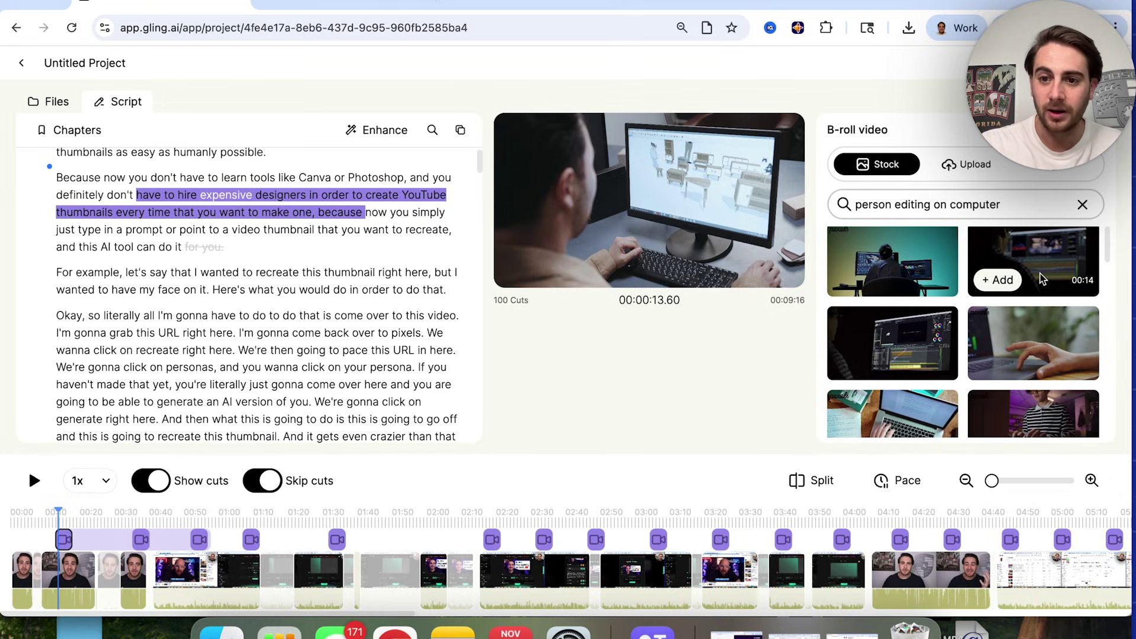
{"action": "scroll", "coordinate": [1043, 279], "scroll_direction": "down", "scroll_amount": 6}
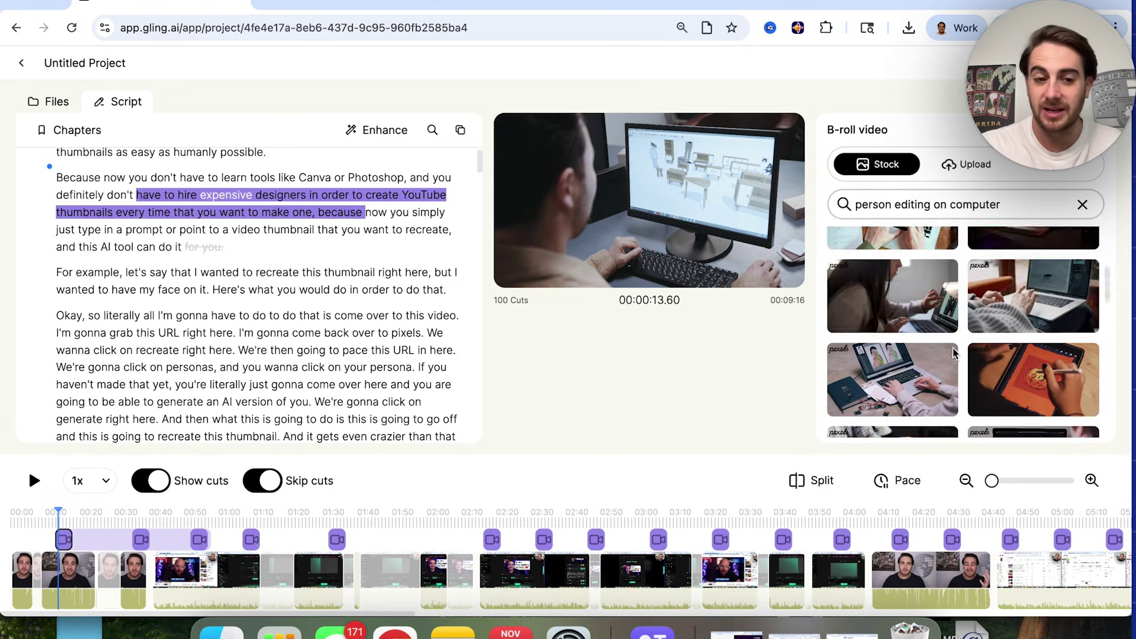
{"action": "scroll", "coordinate": [954, 354], "scroll_direction": "up", "scroll_amount": 6}
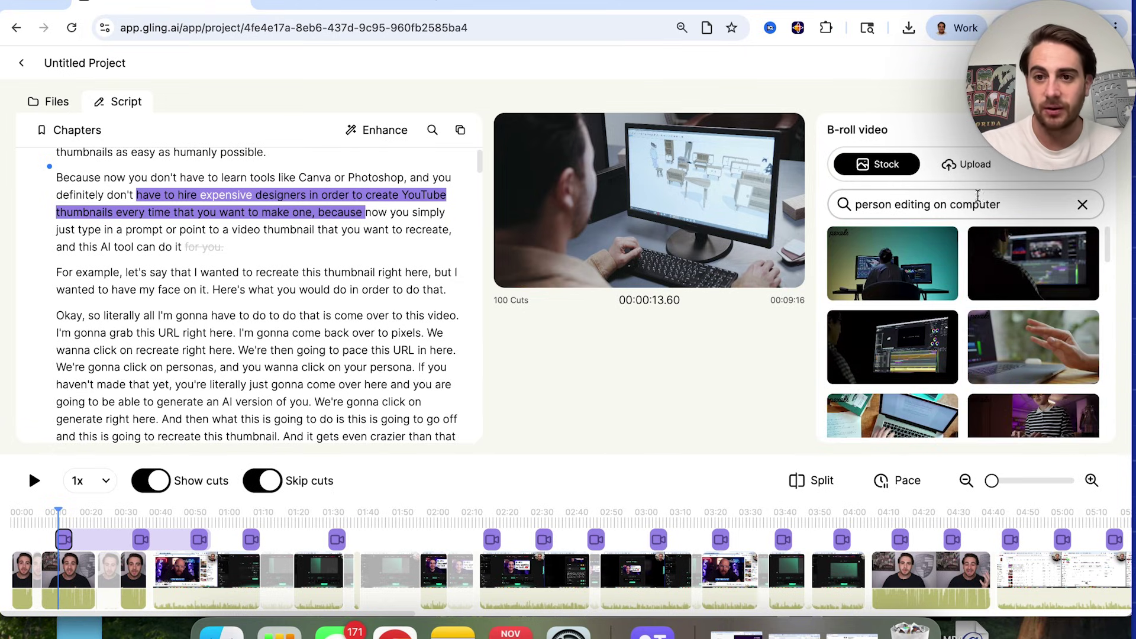
{"action": "left_click", "coordinate": [973, 168]}
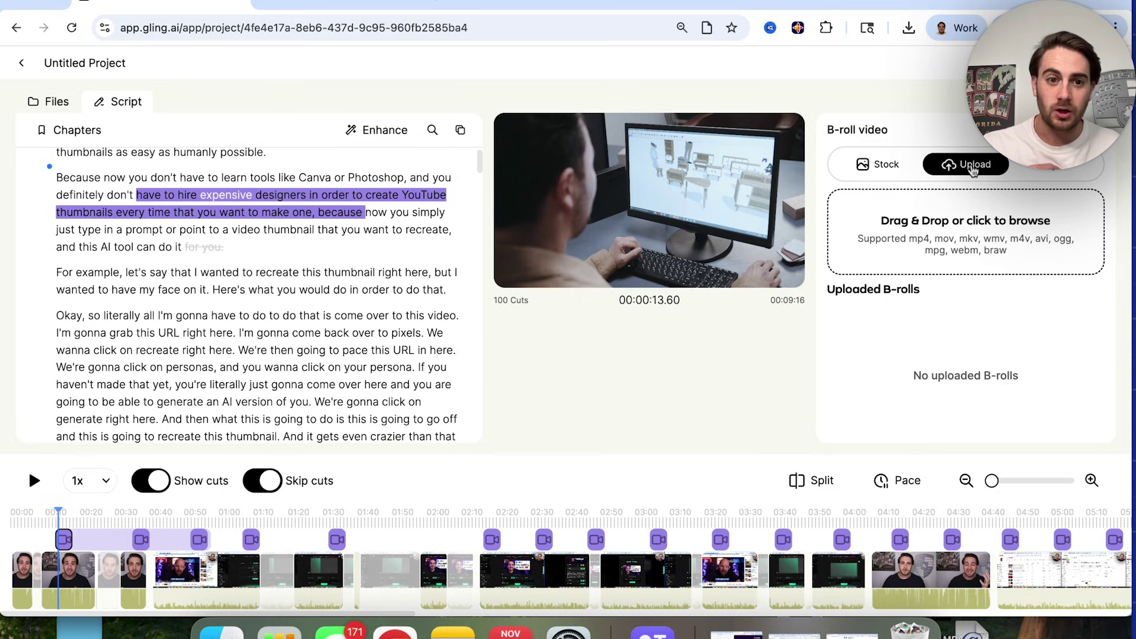
- Check the AI B-roll model list and keep Veo 3 selected
{"action": "left_click", "coordinate": [1055, 164]}
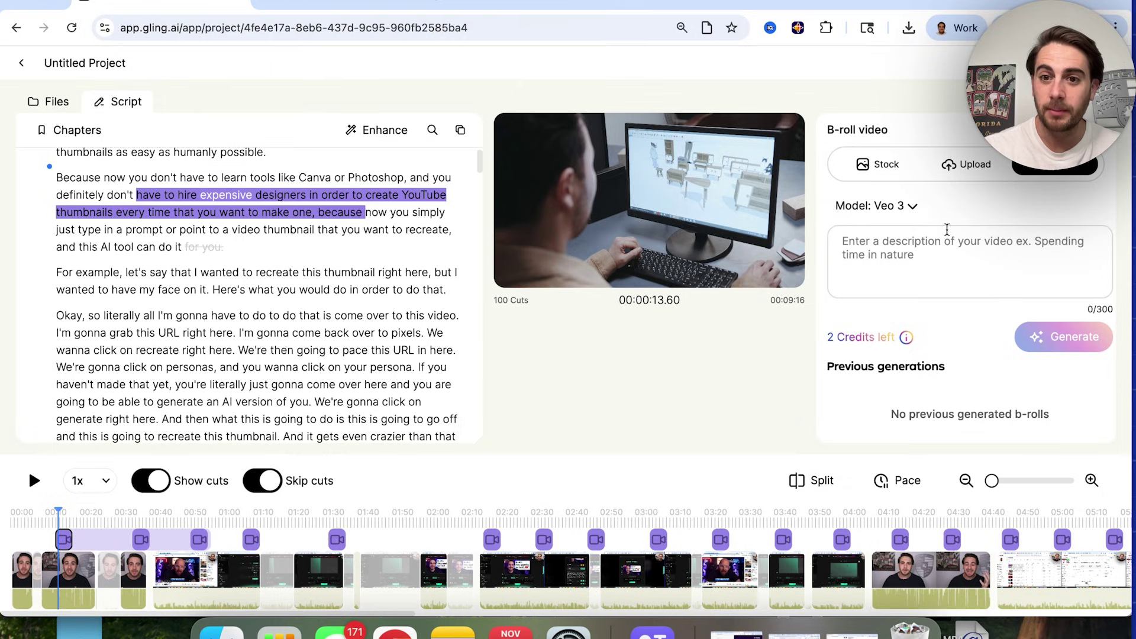
{"action": "left_click", "coordinate": [904, 206]}
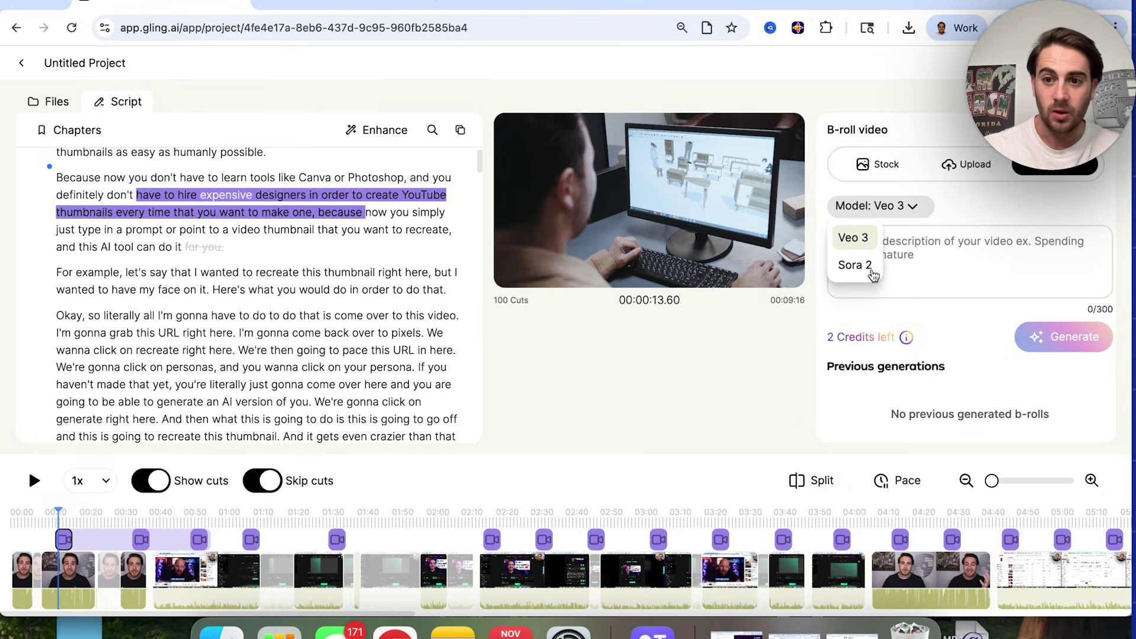
{"action": "left_click", "coordinate": [918, 256]}
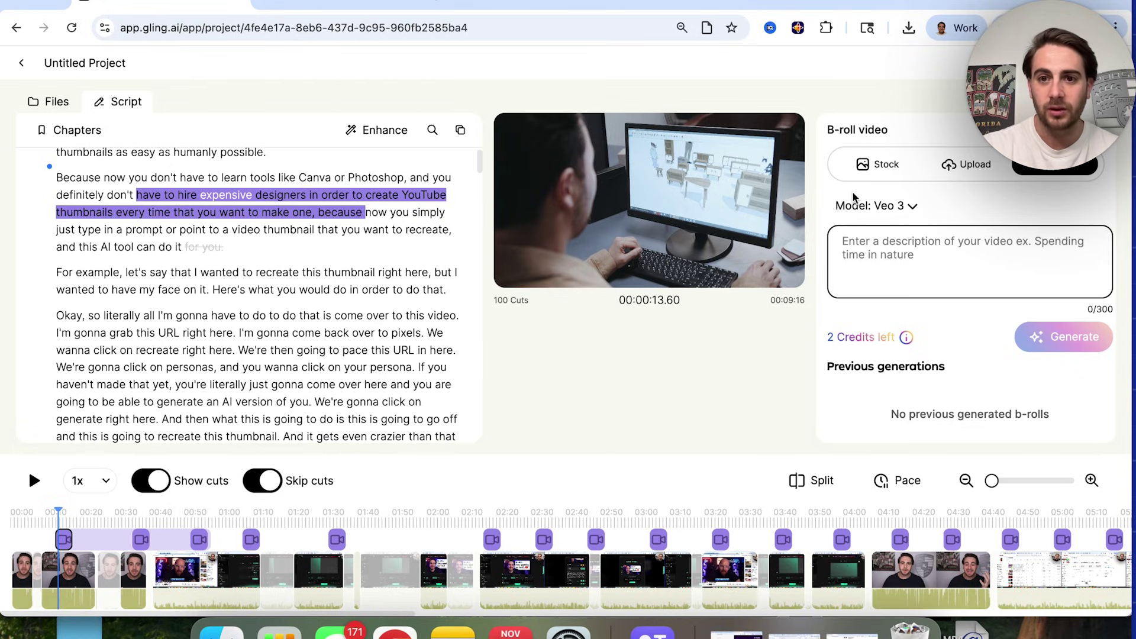
{"action": "left_click", "coordinate": [879, 174]}
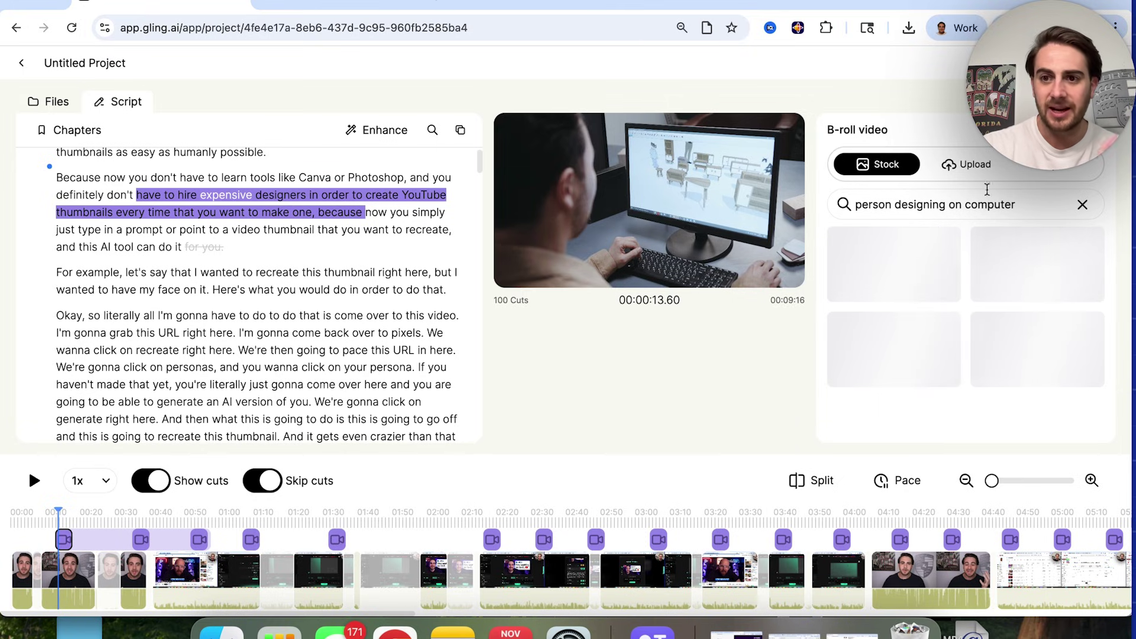
{"action": "left_click", "coordinate": [1054, 164]}
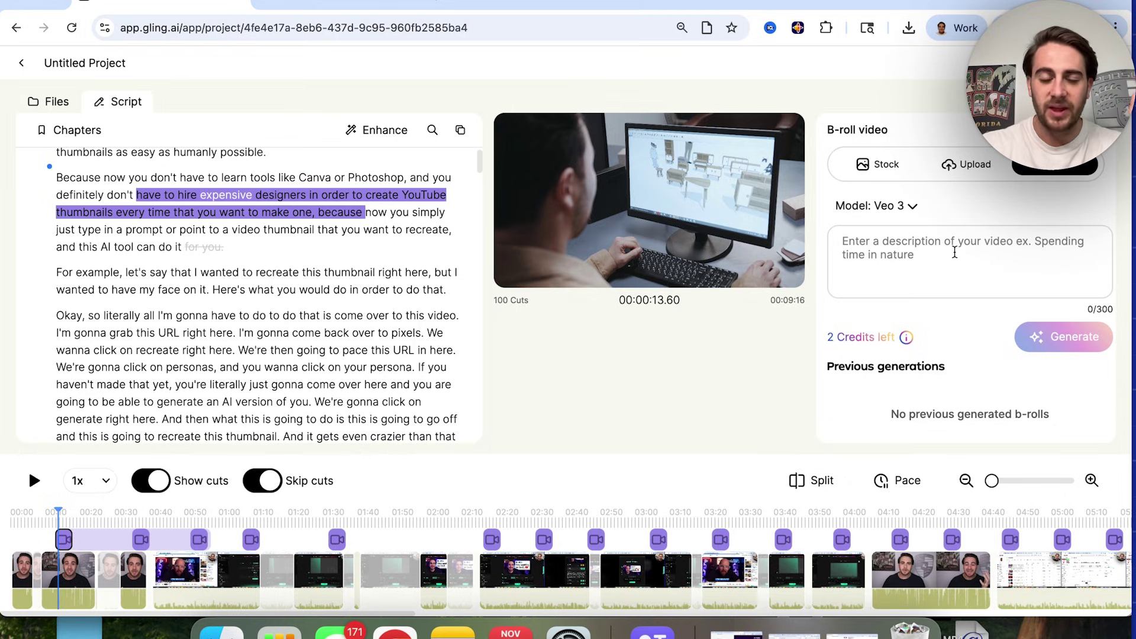
- Generate a B-roll from the prompt 'Ferrari driving down the highway with people chasing'
{"action": "left_click", "coordinate": [955, 252]}
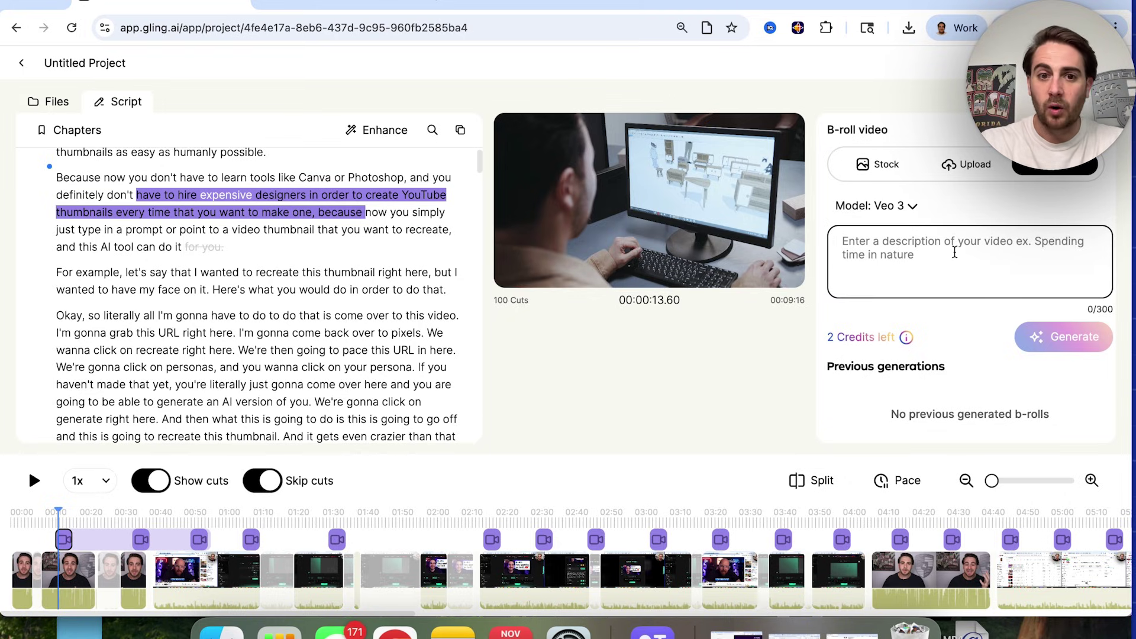
{"action": "type", "text": "Ferrar"}
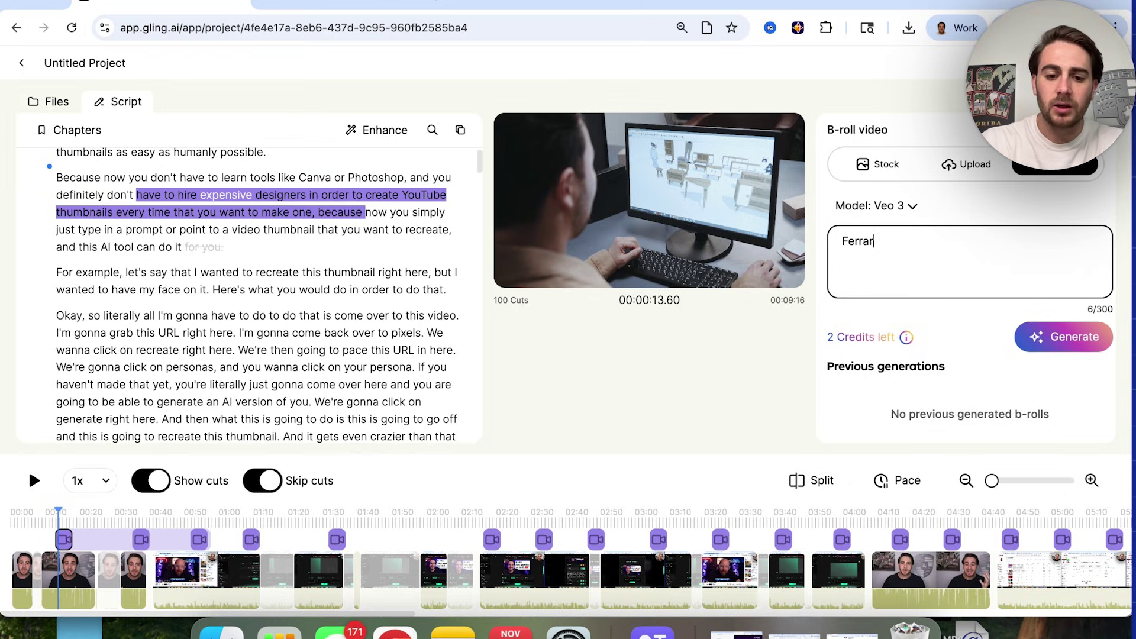
{"action": "type", "text": "i driving d"}
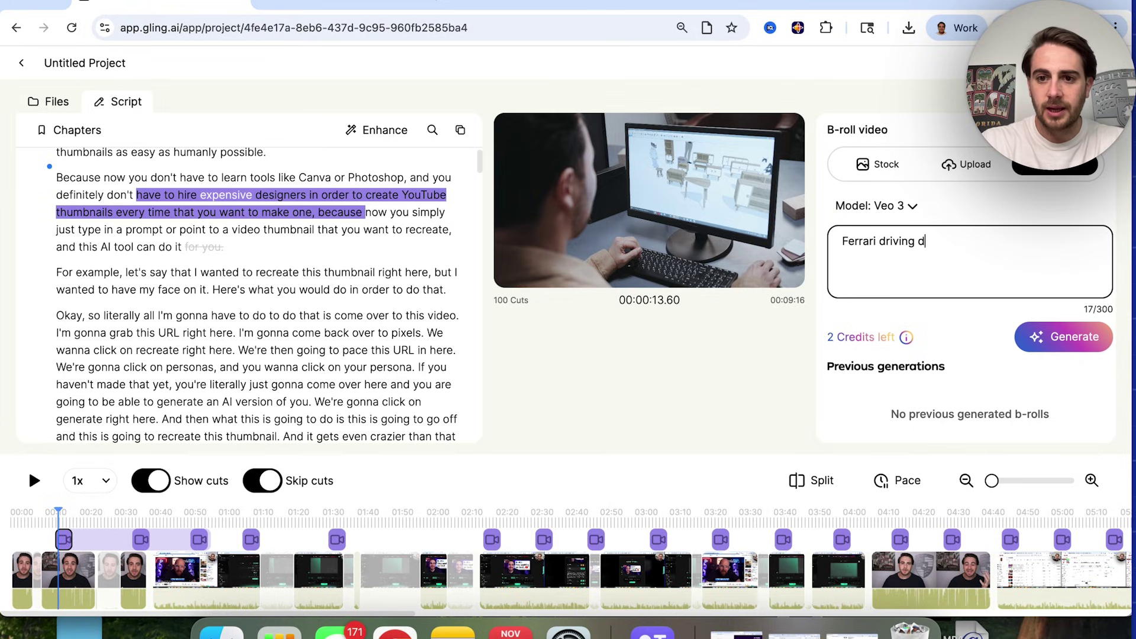
{"action": "type", "text": "own the highway wit"}
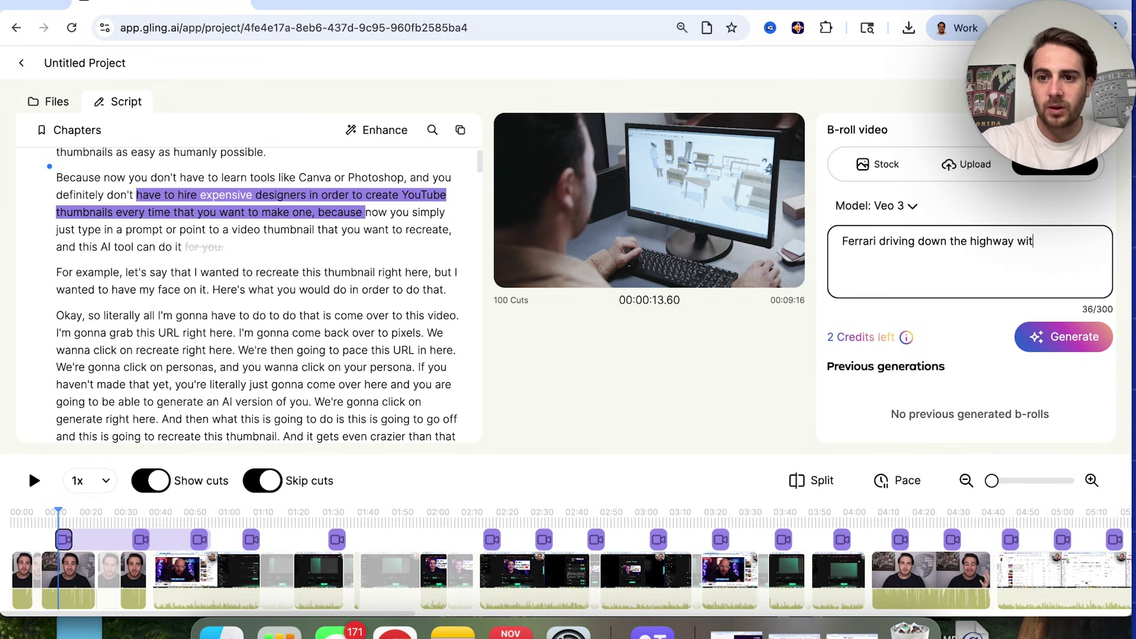
{"action": "type", "text": "h people chasing it"}
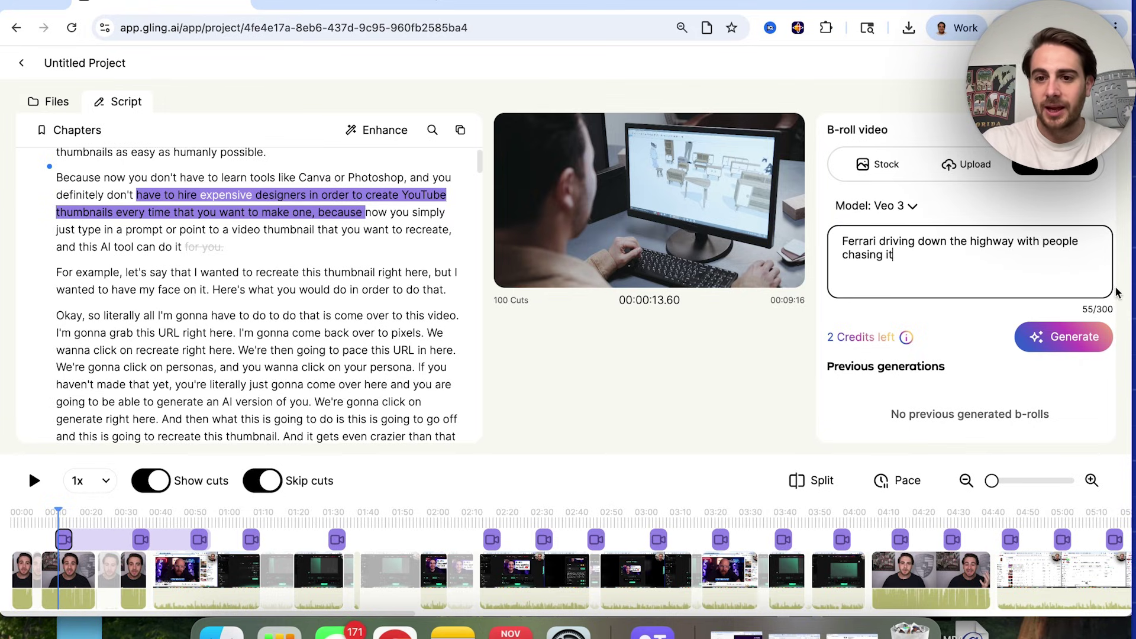
{"action": "left_click", "coordinate": [1104, 337]}
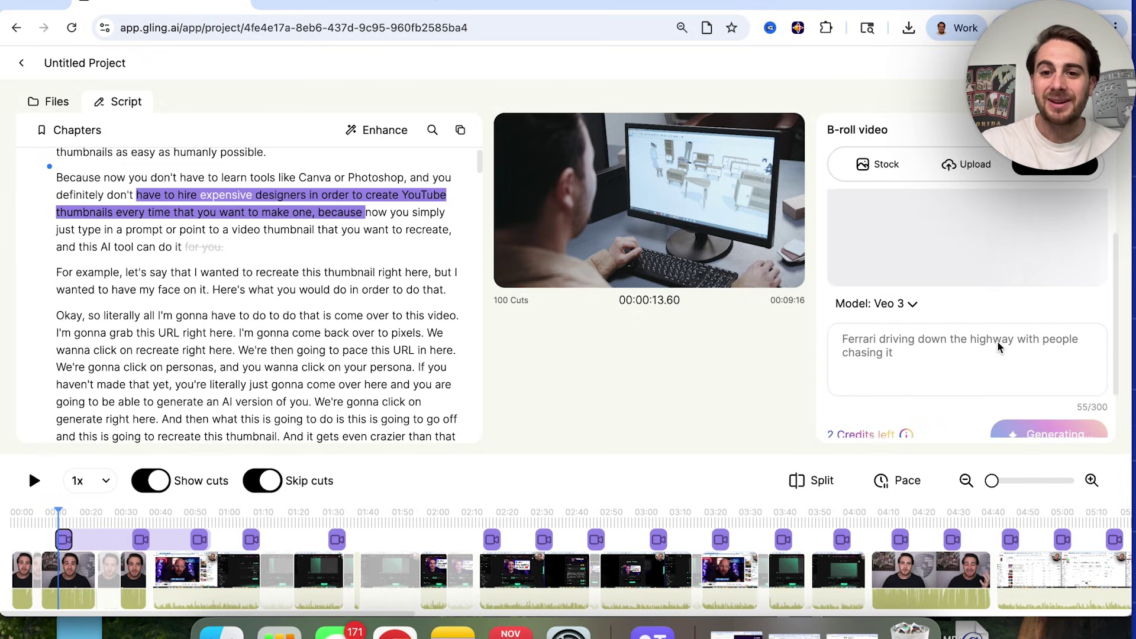
- Add the generated red Ferrari highway clip as B-roll at 00:00:13.60
{"action": "scroll", "coordinate": [999, 346], "scroll_direction": "down", "scroll_amount": 2}
{"action": "scroll", "coordinate": [999, 346], "scroll_direction": "up", "scroll_amount": 3}
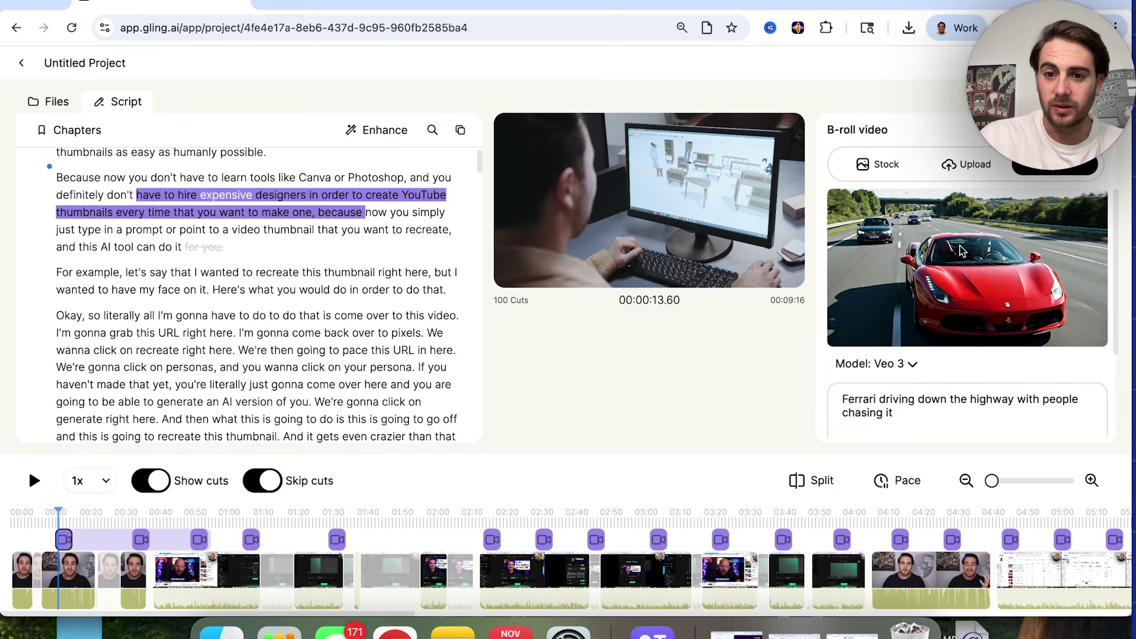
{"action": "mouse_move", "coordinate": [929, 284]}
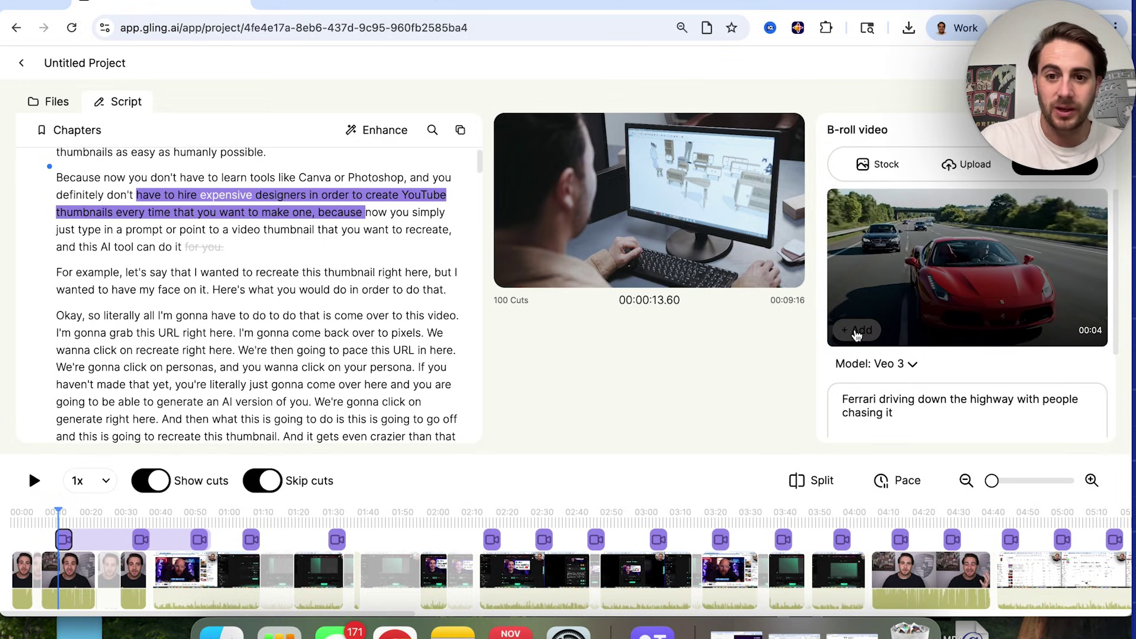
{"action": "left_click", "coordinate": [858, 331]}
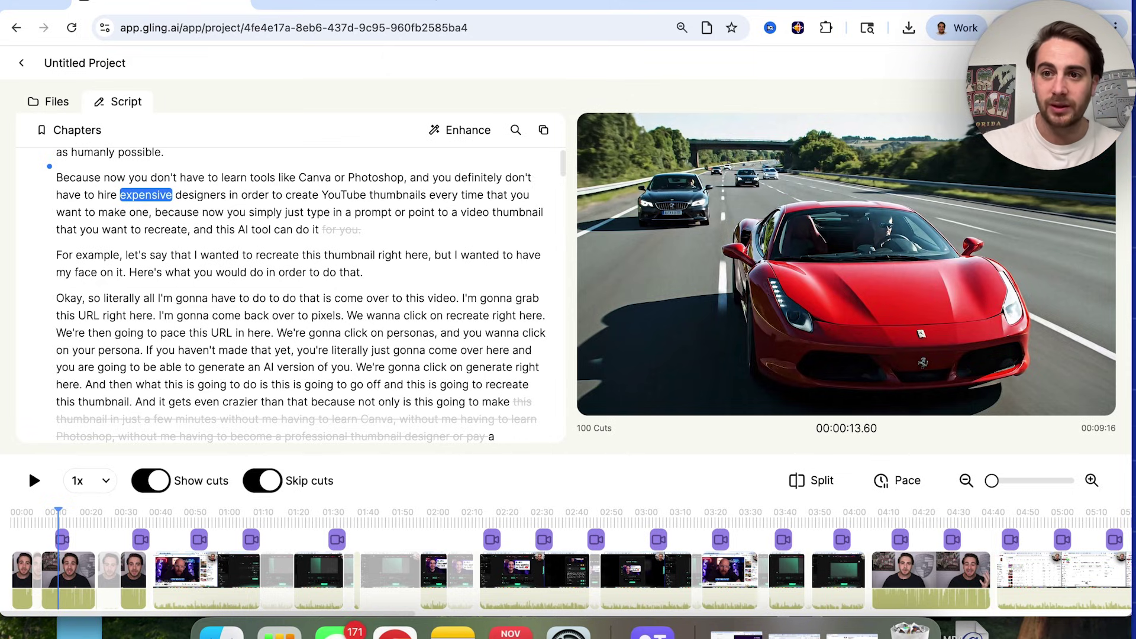
{"action": "left_click", "coordinate": [1060, 62]}
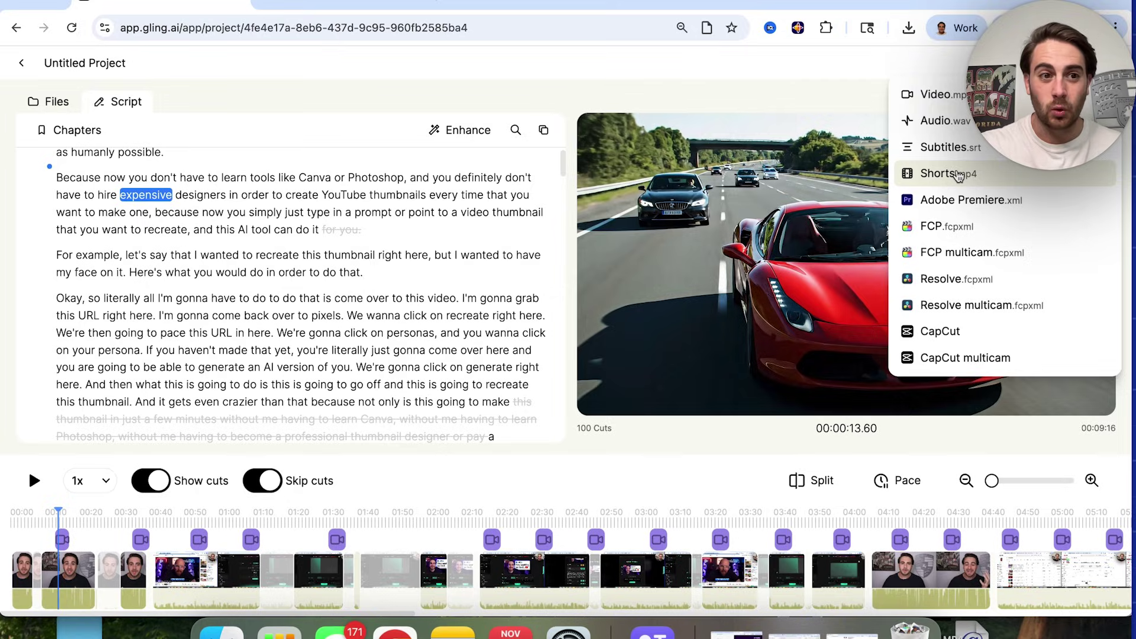
{"action": "left_click", "coordinate": [784, 100]}
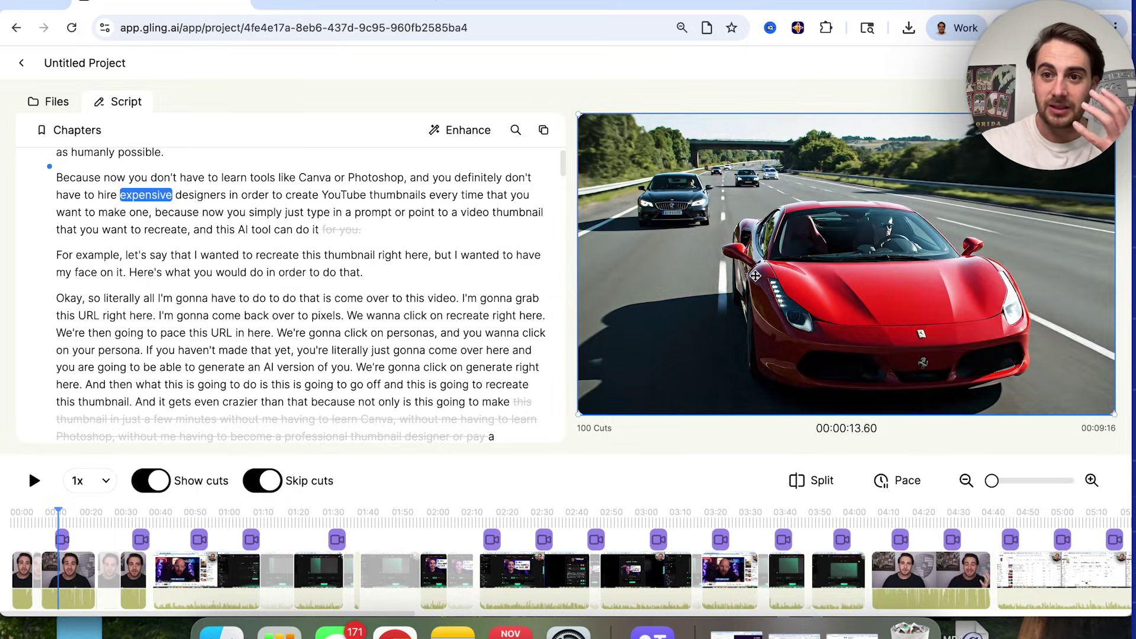